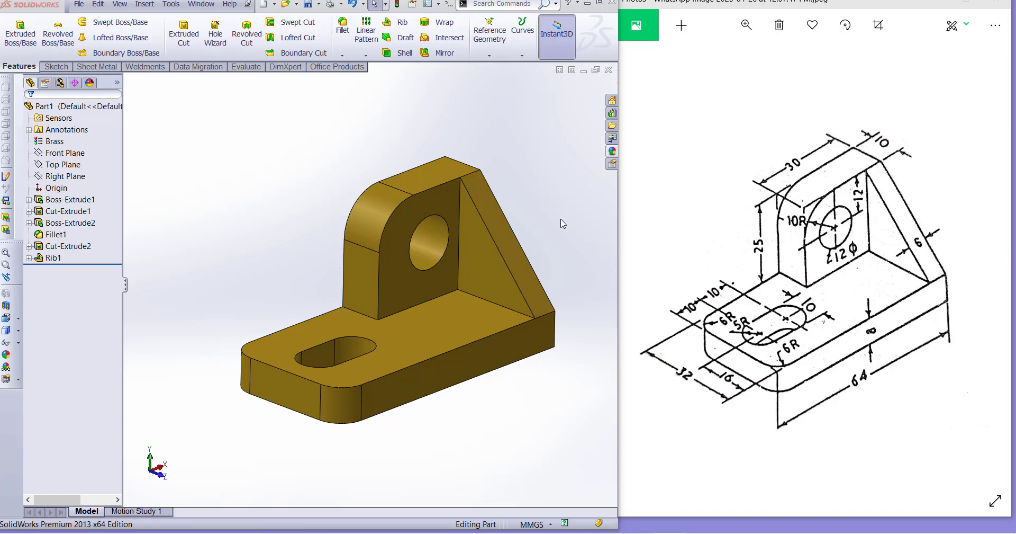
# Step: Close the finished bracket, create a new part, and view its Top Plane face-on
pyautogui.hotkey('ctrl', 'w')
pyautogui.click(181, 4)
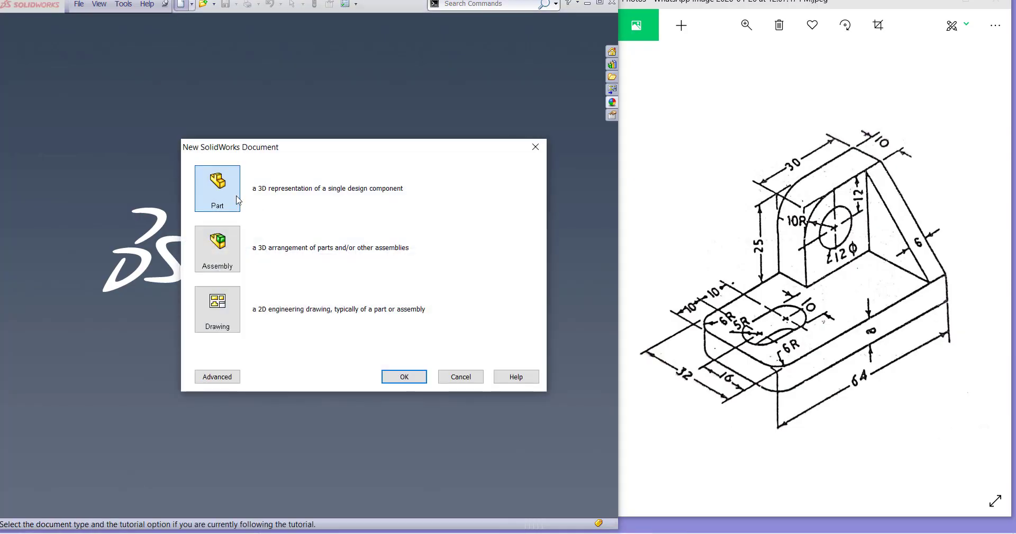
pyautogui.click(410, 377)
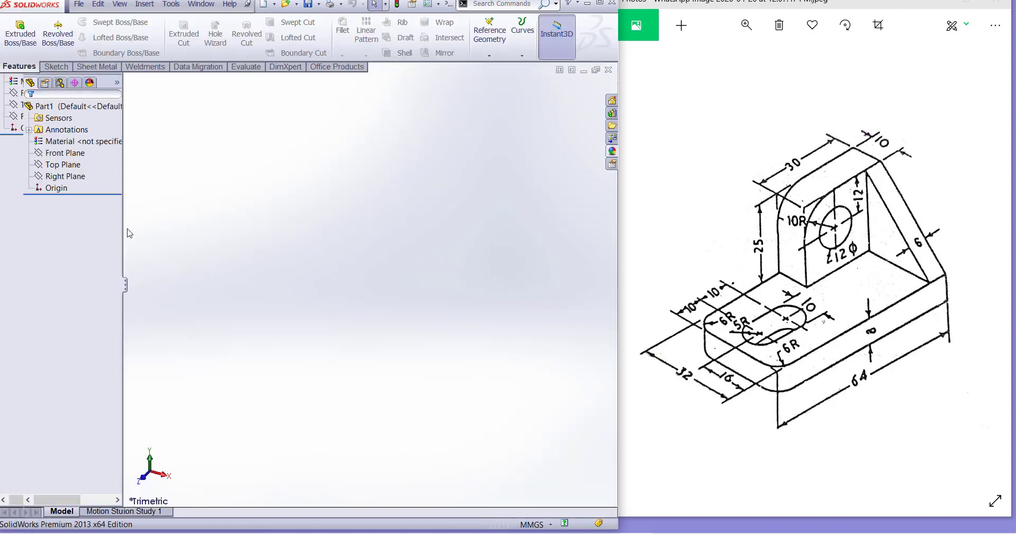
pyautogui.click(69, 166)
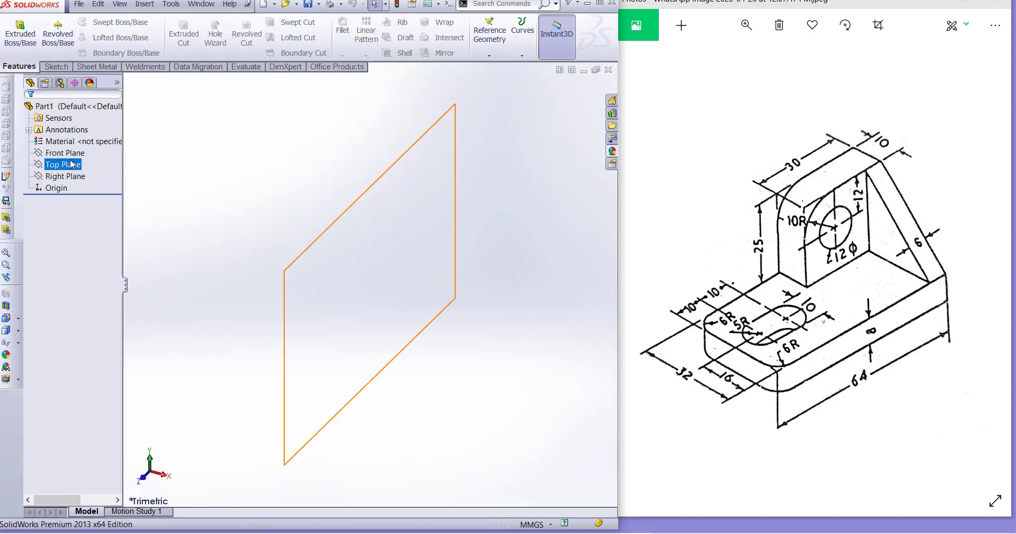
pyautogui.click(121, 154)
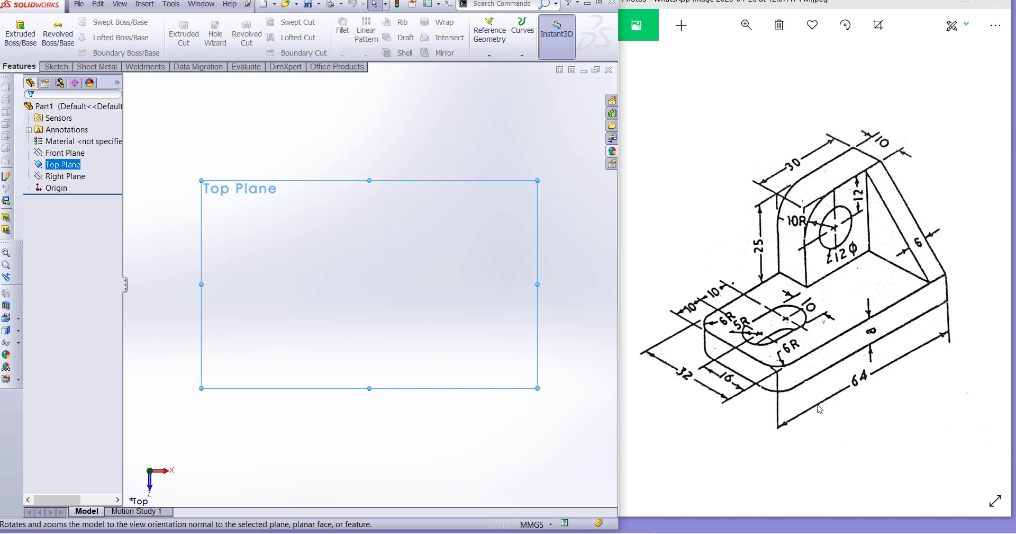
# Step: Draw a corner rectangle on the Top Plane starting at the origin
pyautogui.click(56, 66)
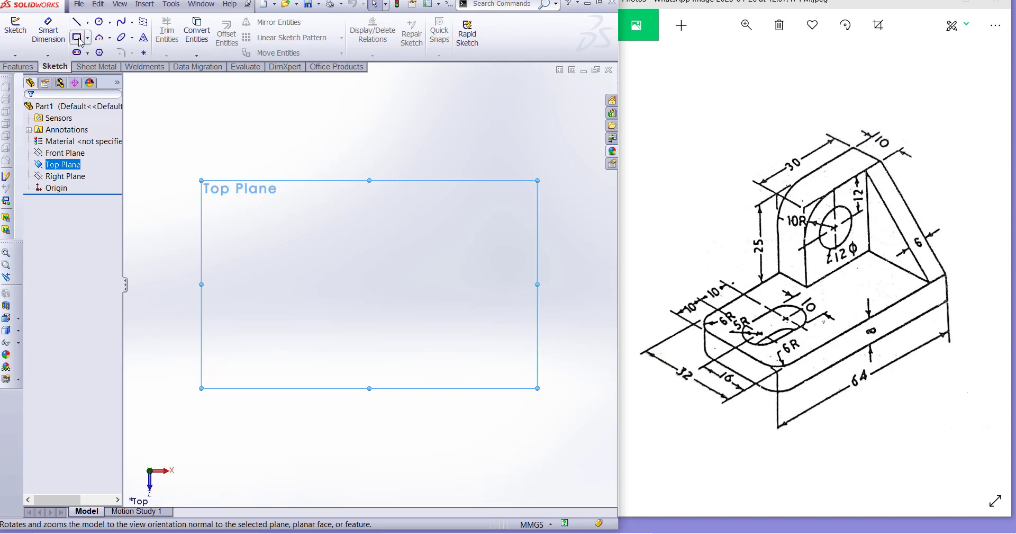
pyautogui.click(77, 38)
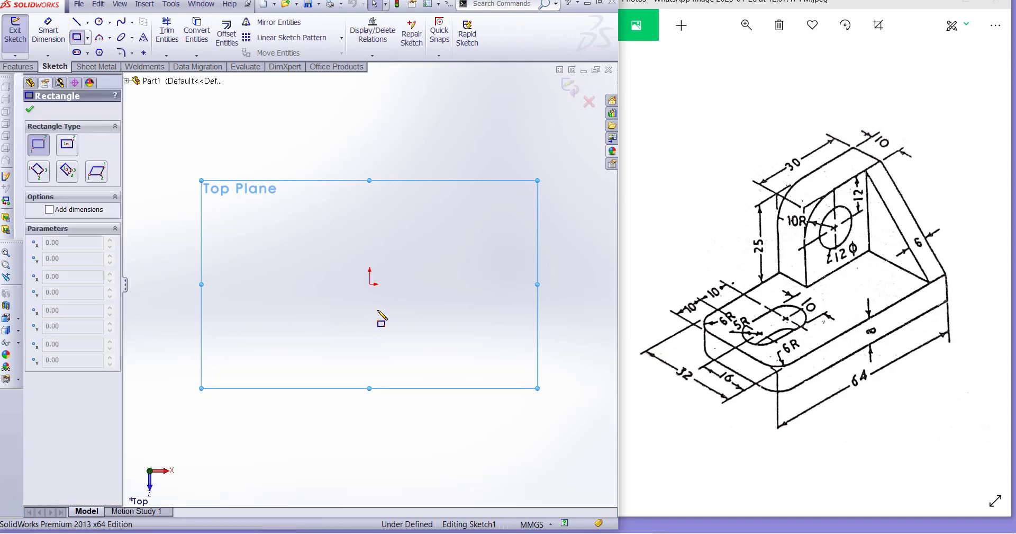
pyautogui.click(370, 284)
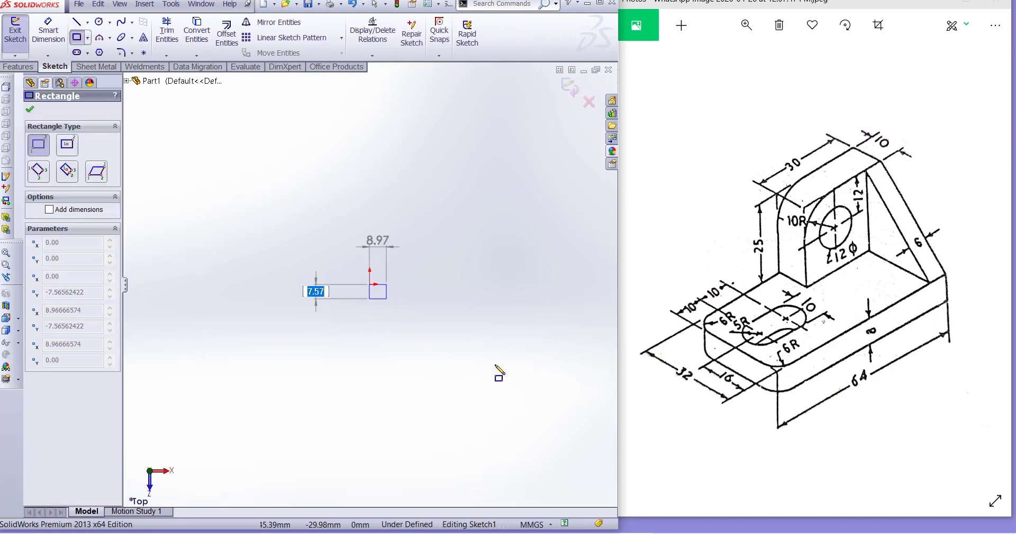
pyautogui.click(585, 408)
pyautogui.press('Escape')
pyautogui.moveTo(586, 408); pyautogui.dragTo(495, 356)
pyautogui.scroll(3, 487, 350)
pyautogui.scroll(-1, 318, 275)
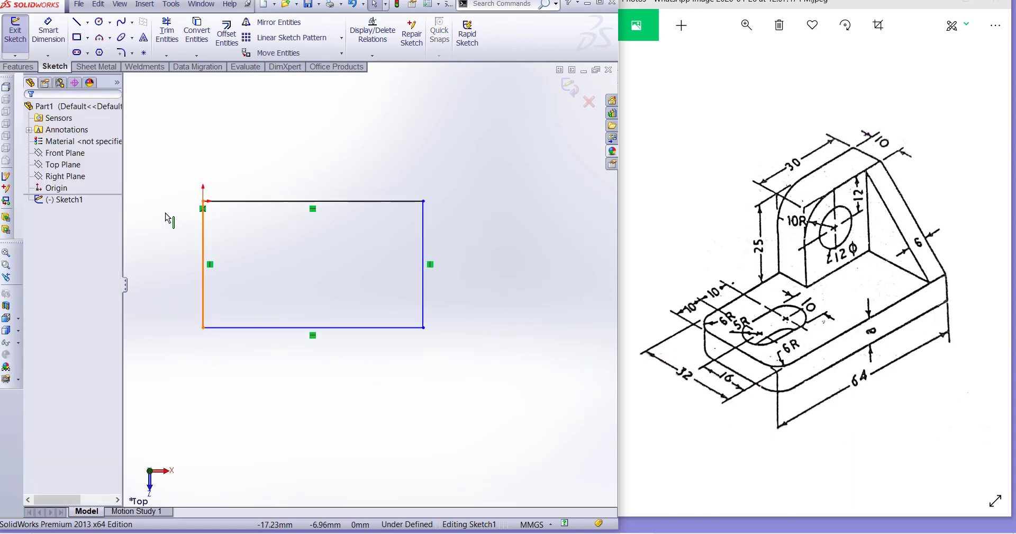
pyautogui.scroll(2, 180, 223)
# Step: Dimension the rectangle to 32 mm height and 64 mm width
pyautogui.press('z')
pyautogui.click(48, 32)
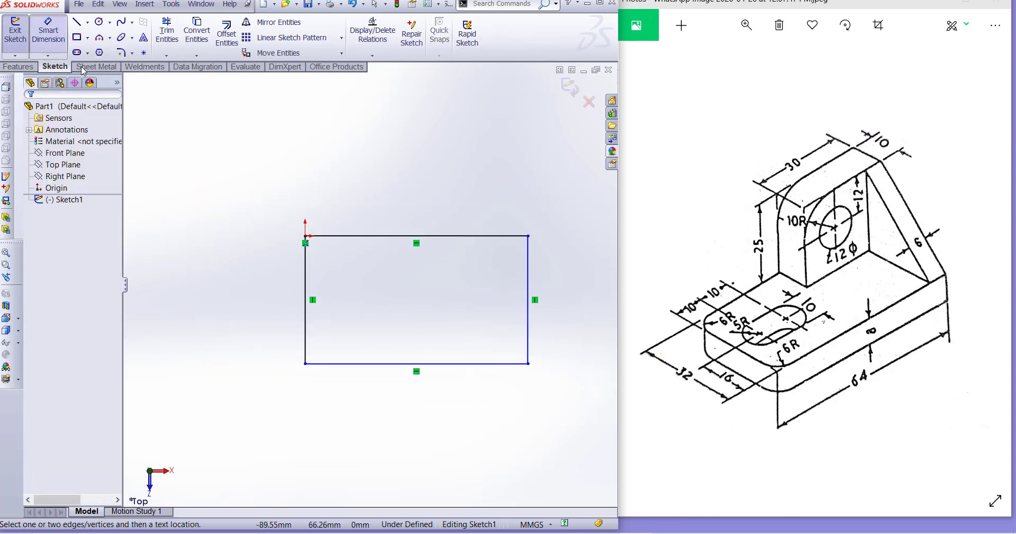
pyautogui.click(305, 271)
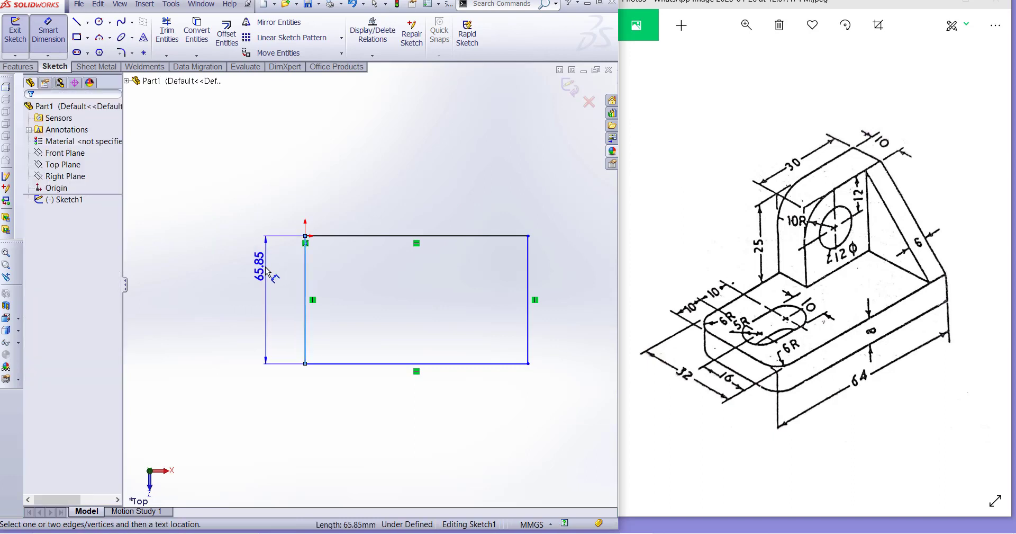
pyautogui.click(271, 301)
pyautogui.write('32')
pyautogui.press('Return')
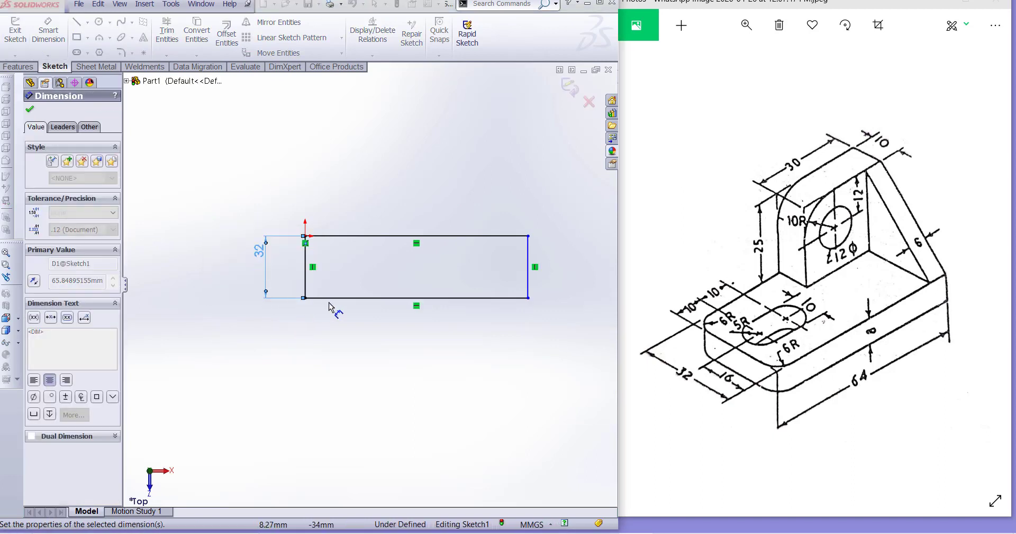
pyautogui.click(394, 363)
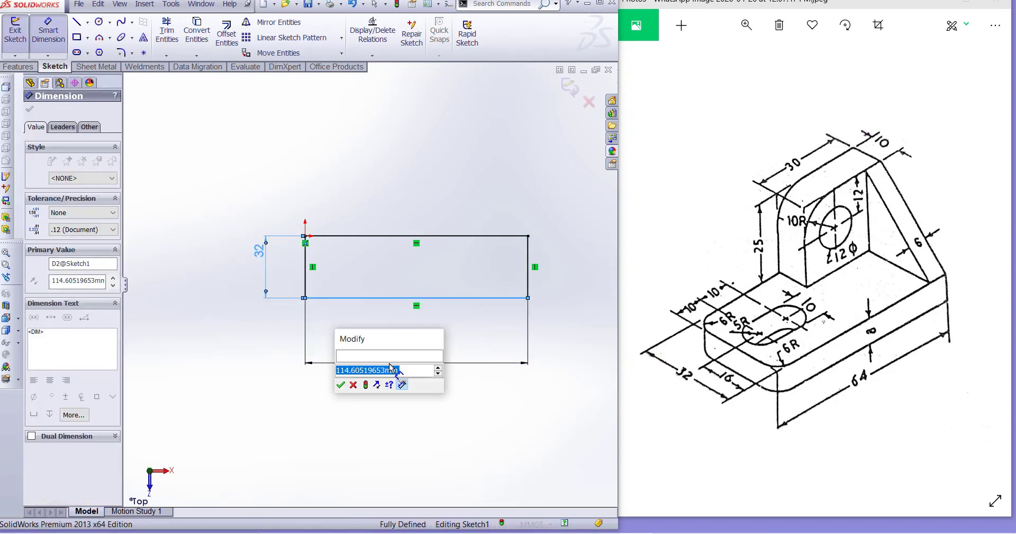
pyautogui.write('64')
pyautogui.press('Return')
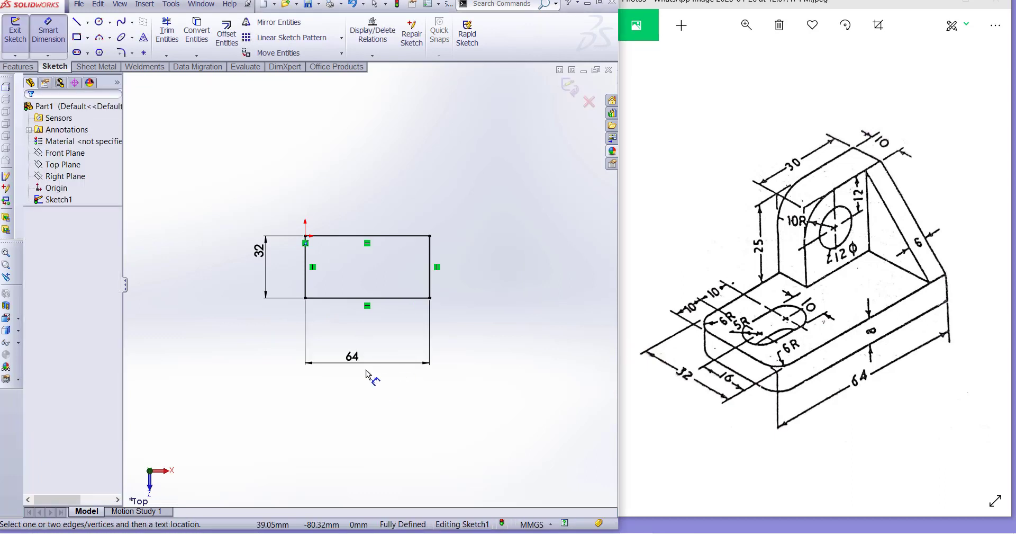
pyautogui.scroll(-3, 331, 288)
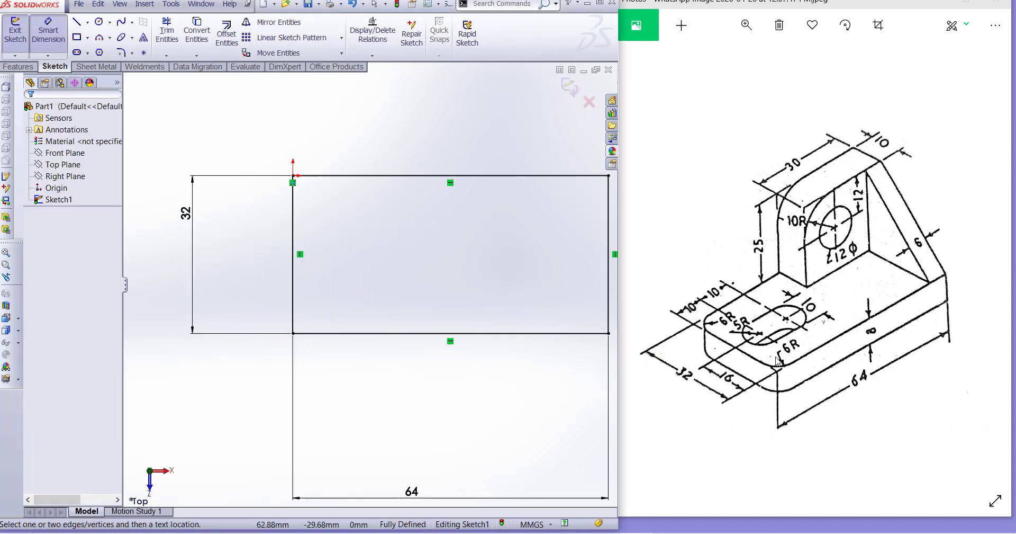
# Step: Apply 6 mm sketch fillets to the rectangle's top-left and bottom-left corners
pyautogui.click(167, 56)
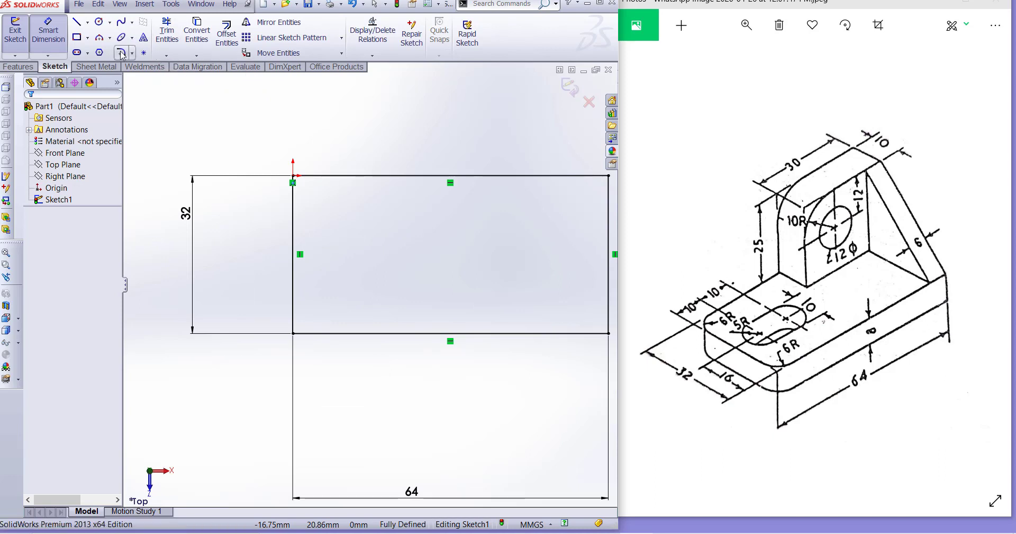
pyautogui.write('6.00mm')
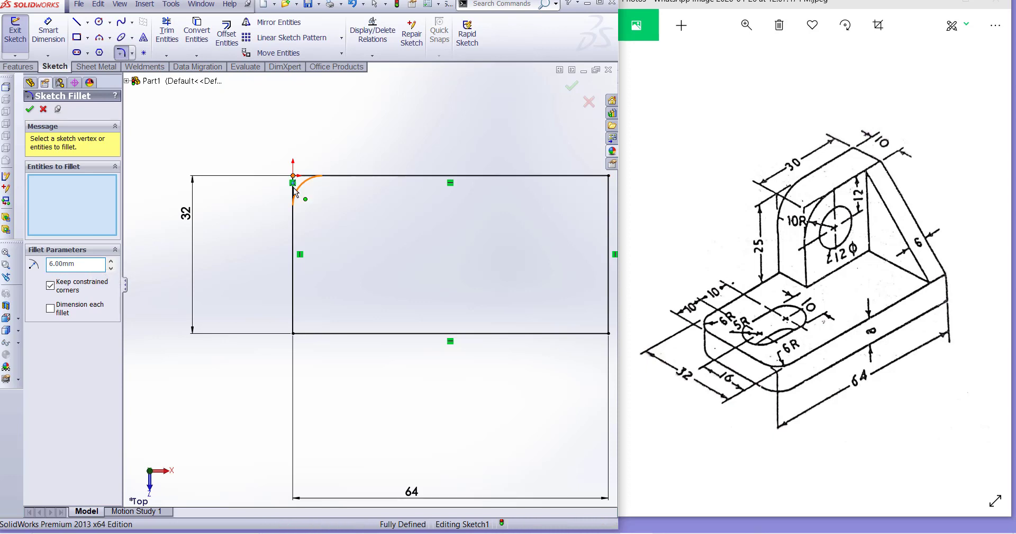
pyautogui.click(294, 176)
pyautogui.click(294, 333)
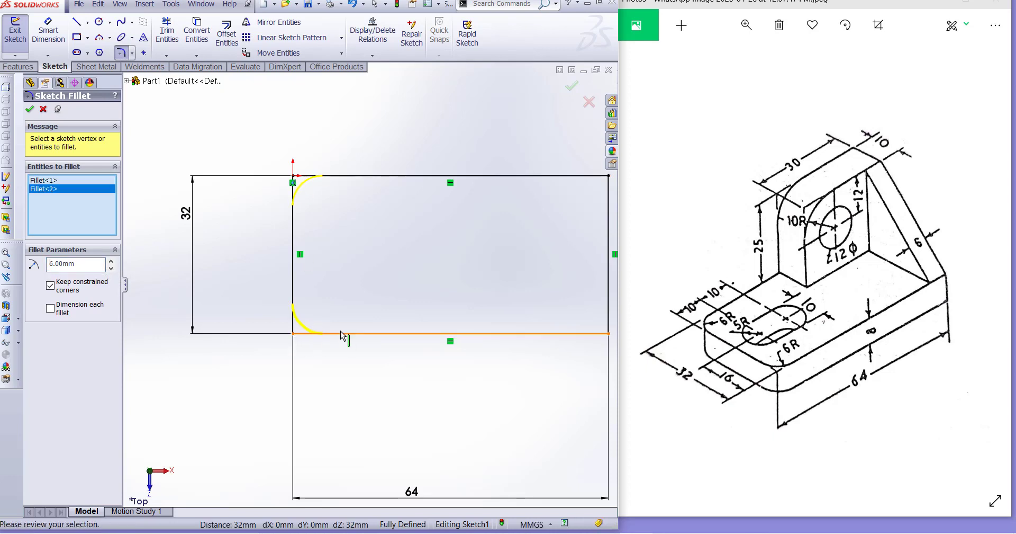
pyautogui.click(29, 110)
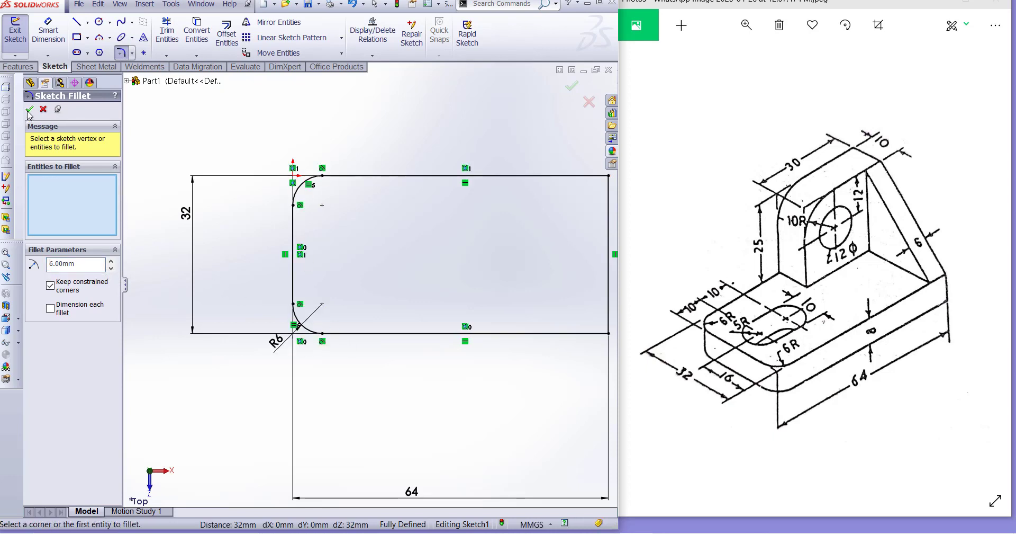
pyautogui.click(30, 110)
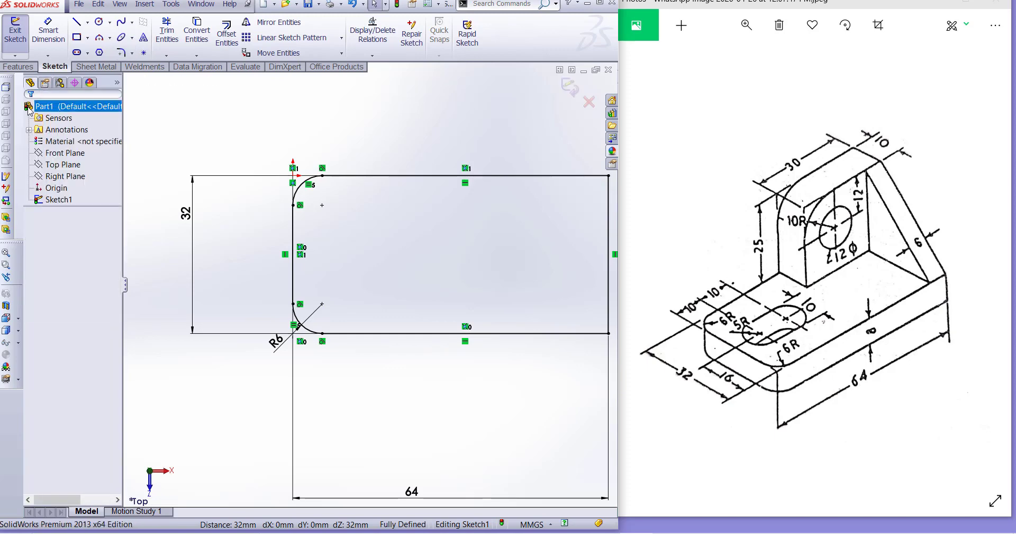
# Step: Extrude the filleted sketch 8 mm blind into the Boss-Extrude1 base plate
pyautogui.click(18, 67)
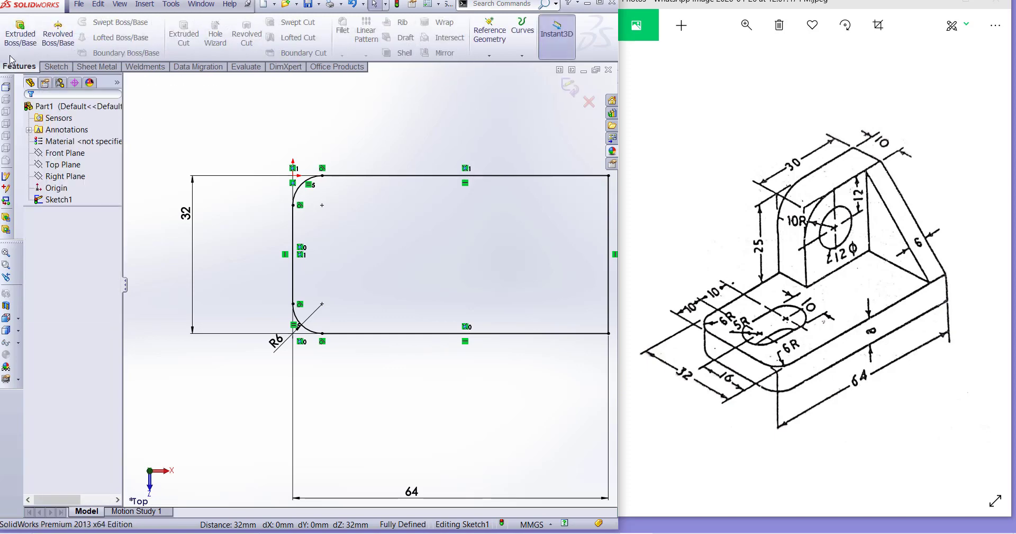
pyautogui.click(20, 32)
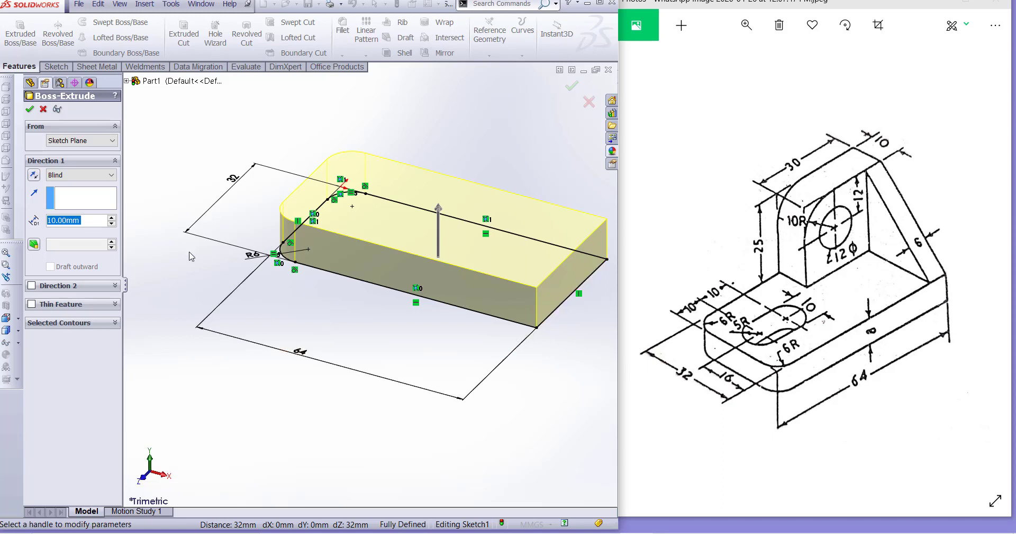
pyautogui.write('8')
pyautogui.press('Return')
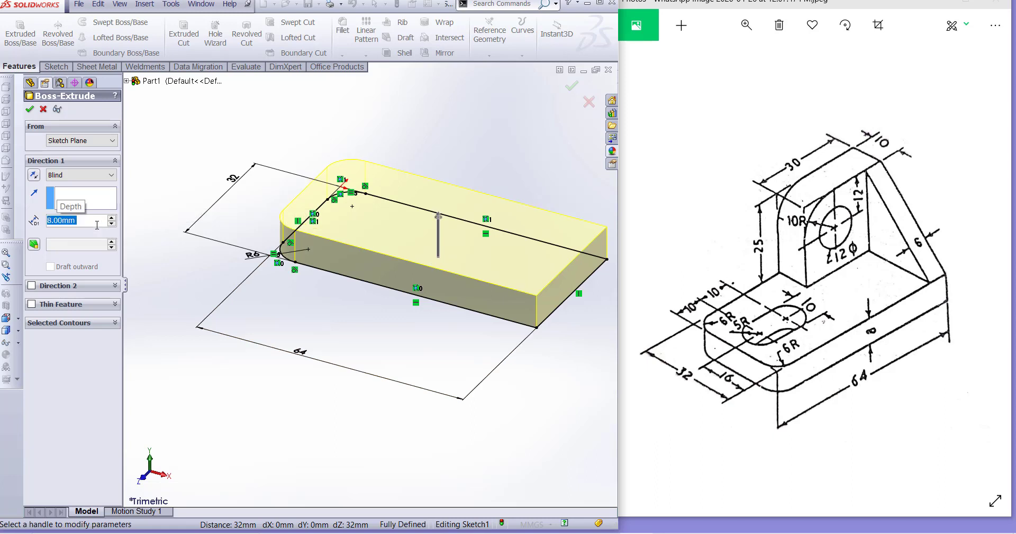
pyautogui.click(29, 109)
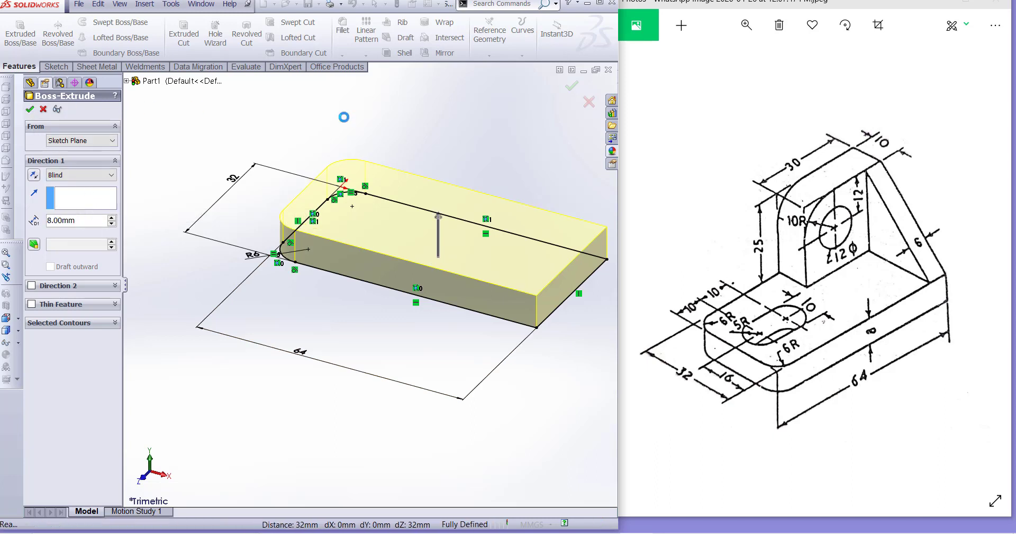
pyautogui.click(390, 347)
pyautogui.scroll(2, 413, 254)
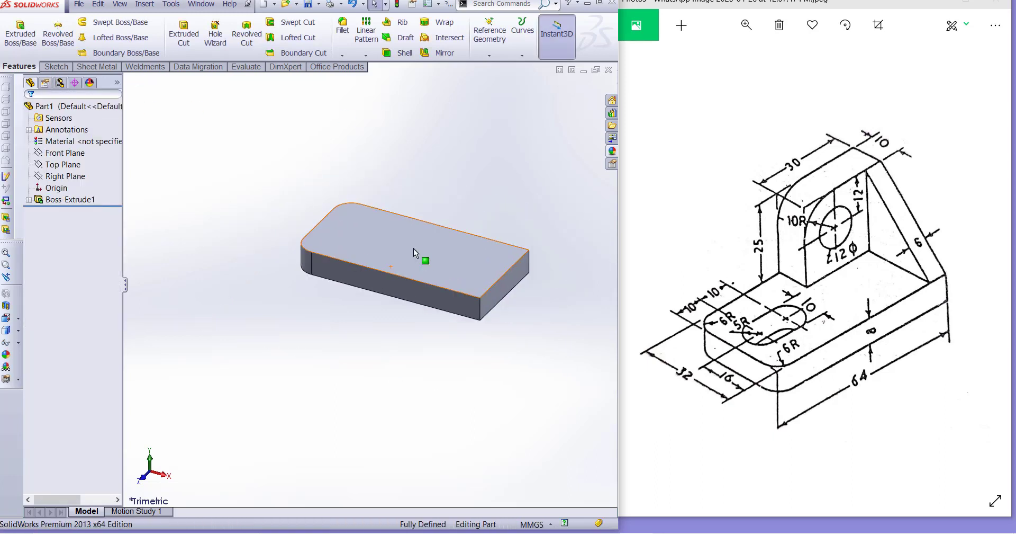
pyautogui.scroll(-3, 470, 230)
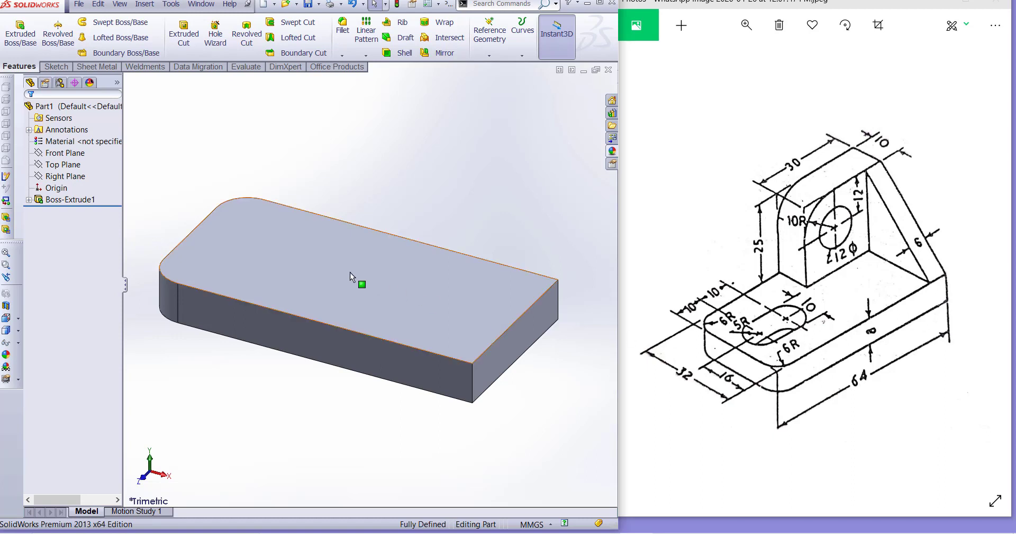
# Step: Draw a straight slot in a sketch on the plate's top face
pyautogui.click(297, 268)
pyautogui.click(371, 227)
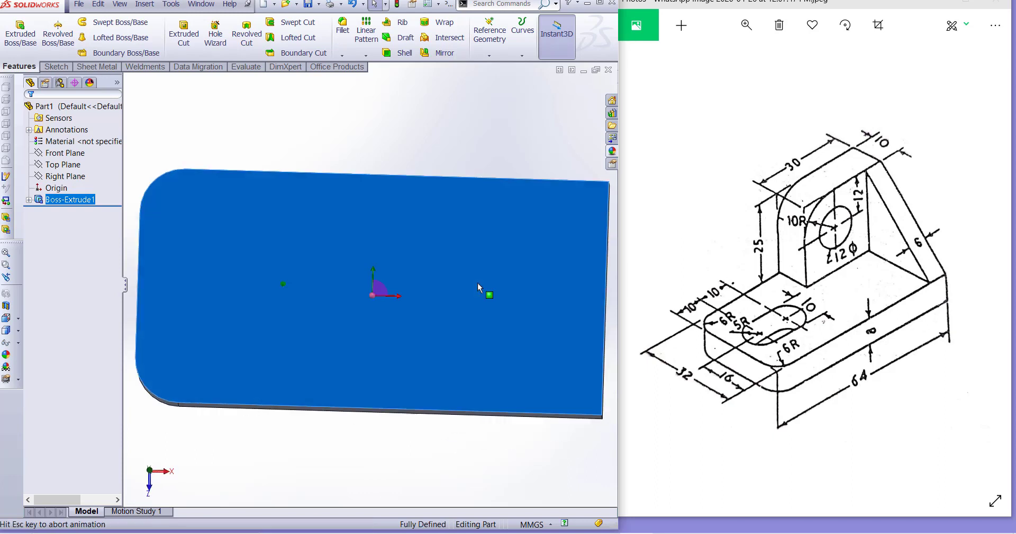
pyautogui.click(58, 68)
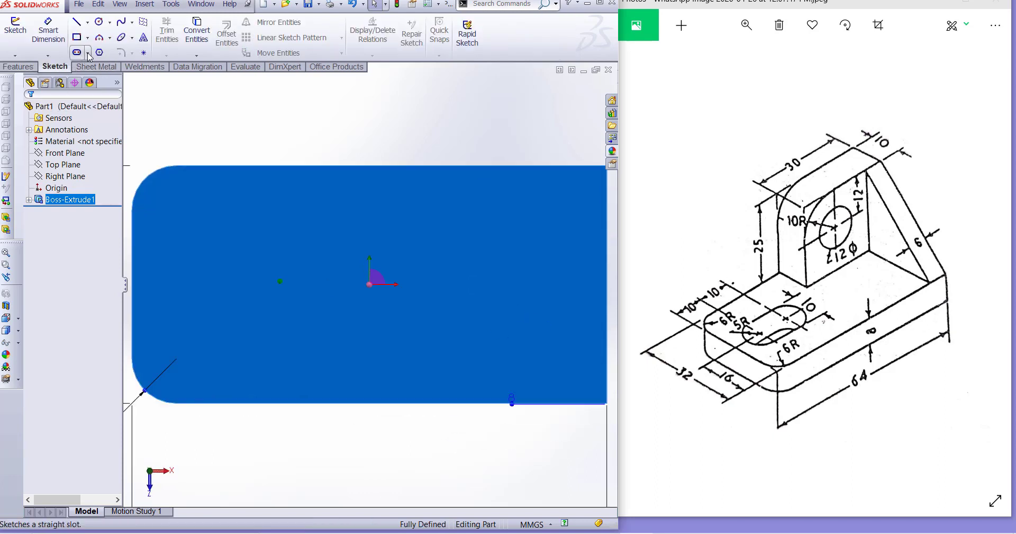
pyautogui.click(87, 52)
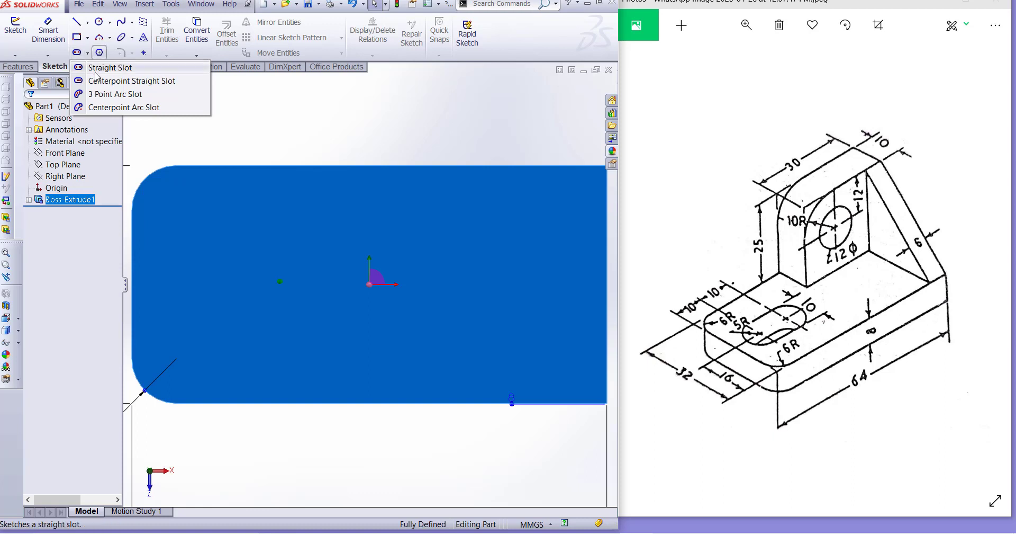
pyautogui.click(98, 71)
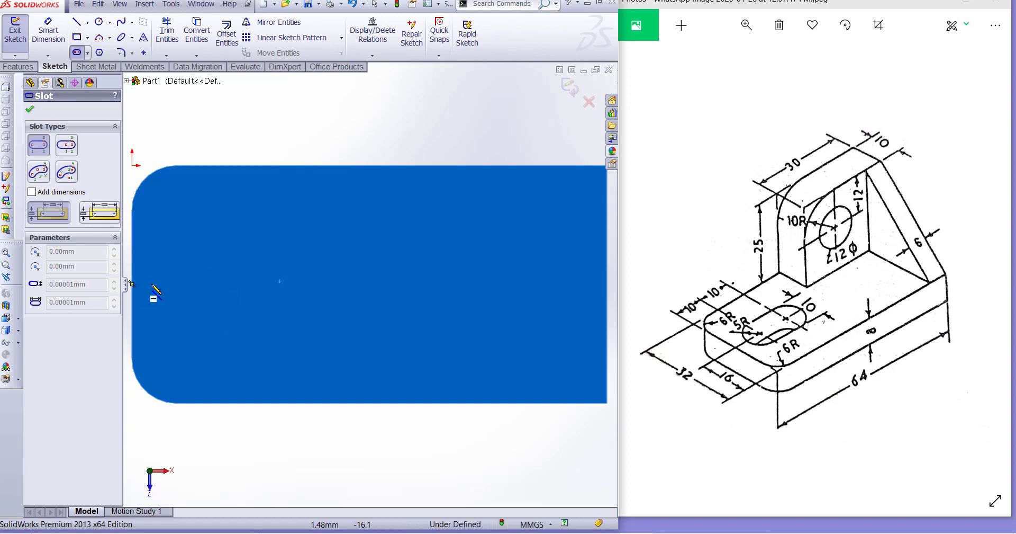
pyautogui.click(220, 285)
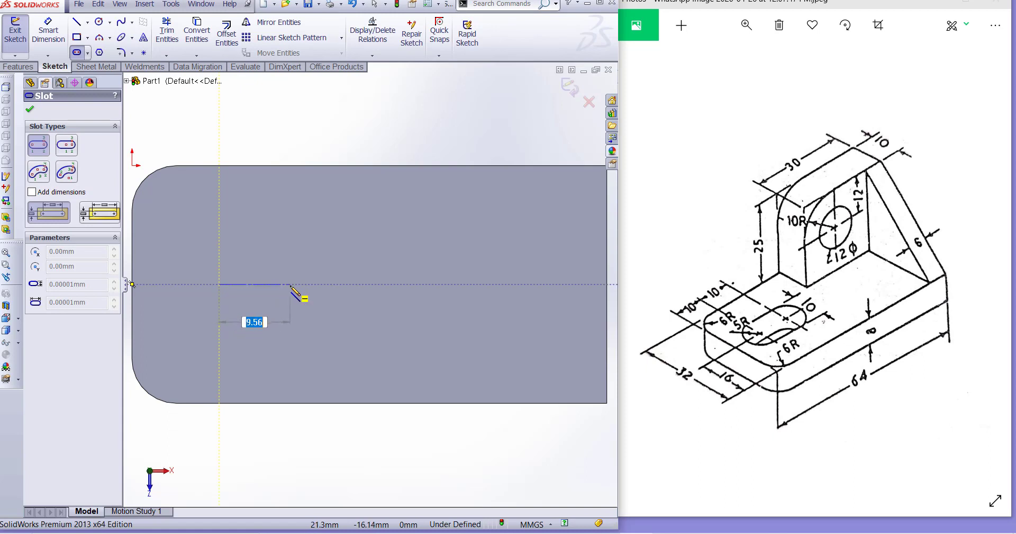
pyautogui.click(290, 284)
pyautogui.click(299, 309)
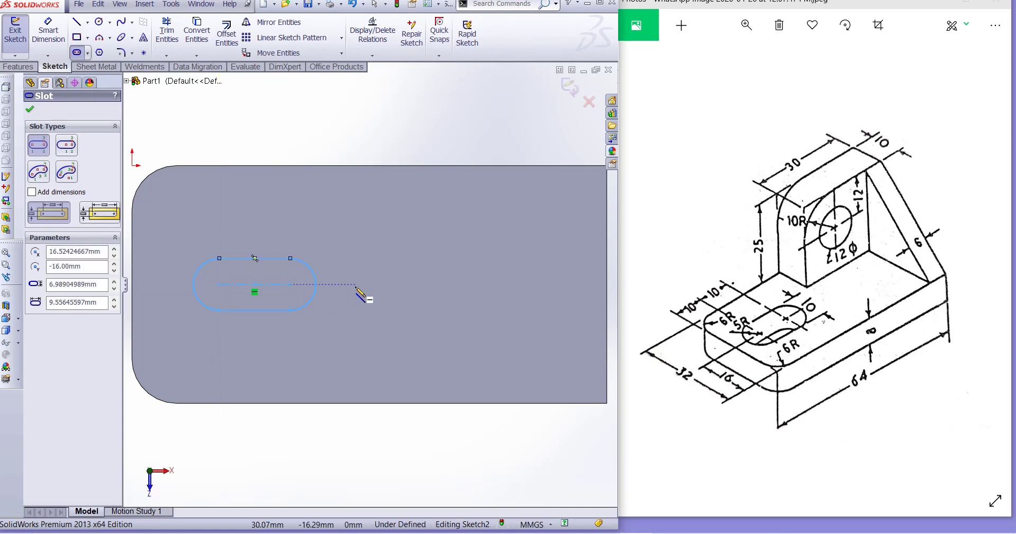
pyautogui.press('Escape')
pyautogui.keyDown('ctrl'); pyautogui.moveTo(317, 308); pyautogui.dragTo(389, 301, button='middle'); pyautogui.keyUp('ctrl')
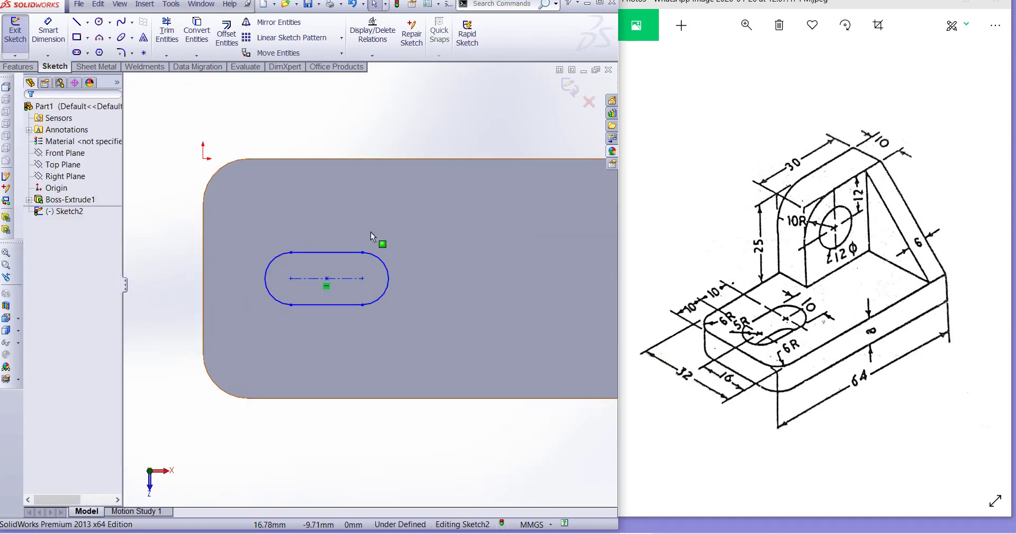
# Step: Dimension the slot 10 mm from the left edge with centres 10 mm apart
pyautogui.click(48, 32)
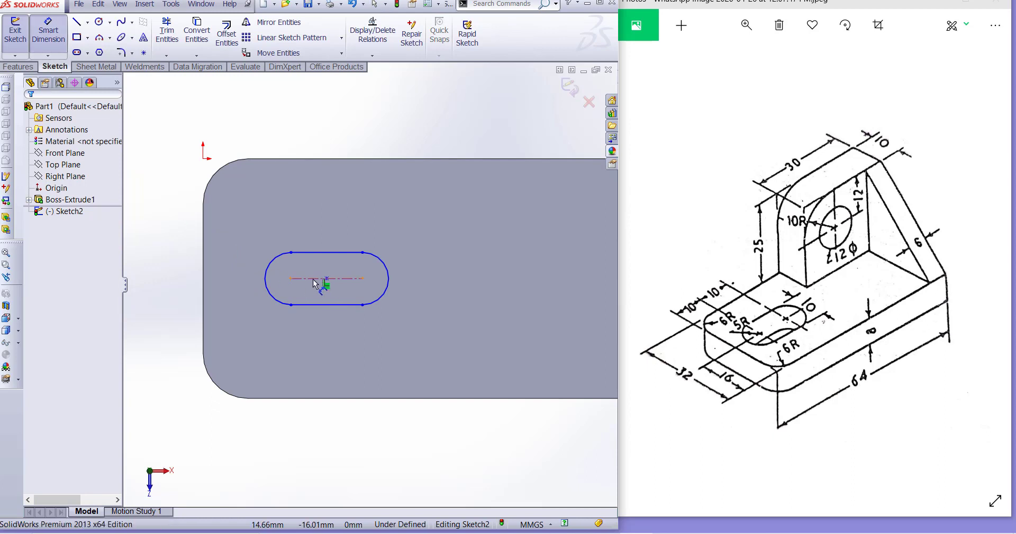
pyautogui.click(291, 278)
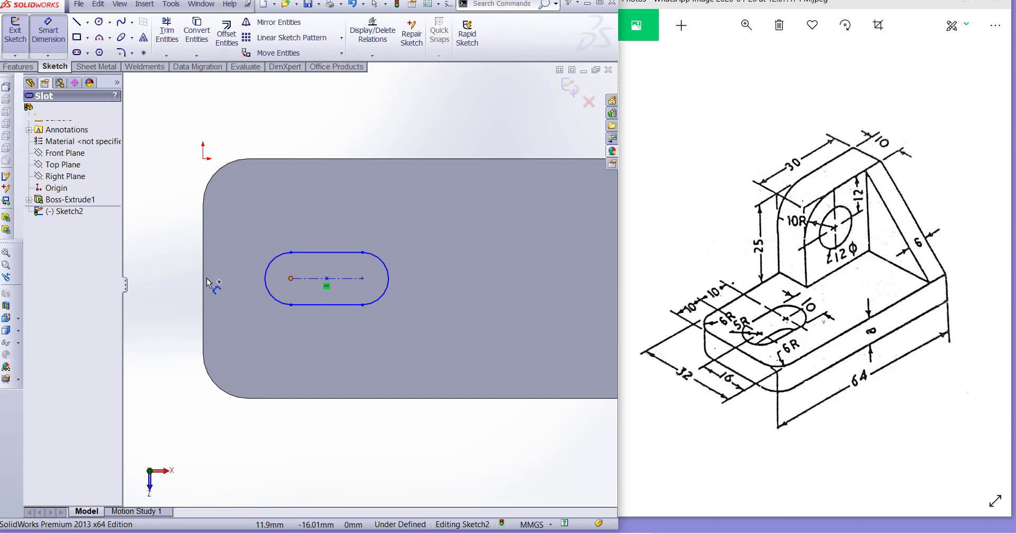
pyautogui.click(203, 277)
pyautogui.click(233, 123)
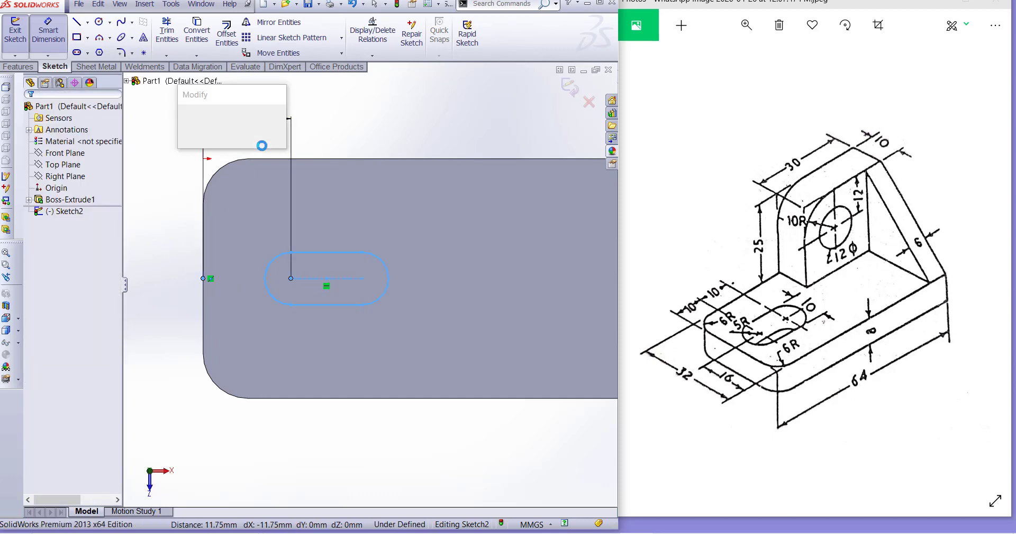
pyautogui.write('10')
pyautogui.press('Return')
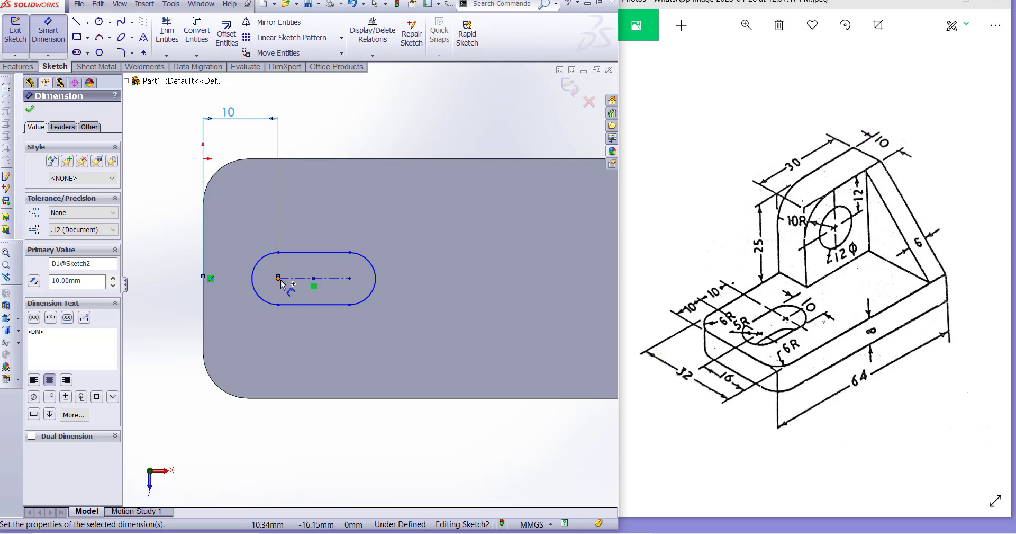
pyautogui.click(345, 279)
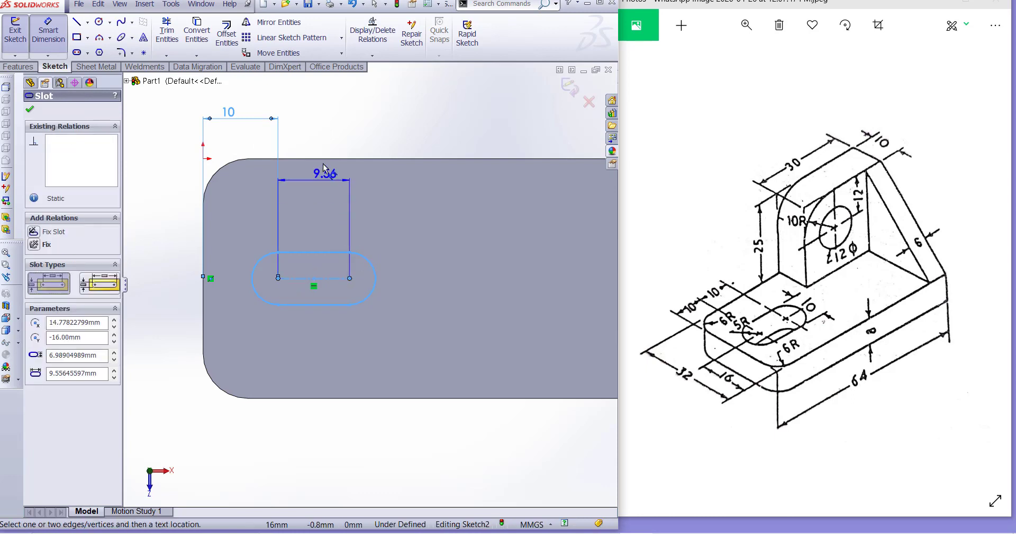
pyautogui.click(321, 197)
pyautogui.write('10')
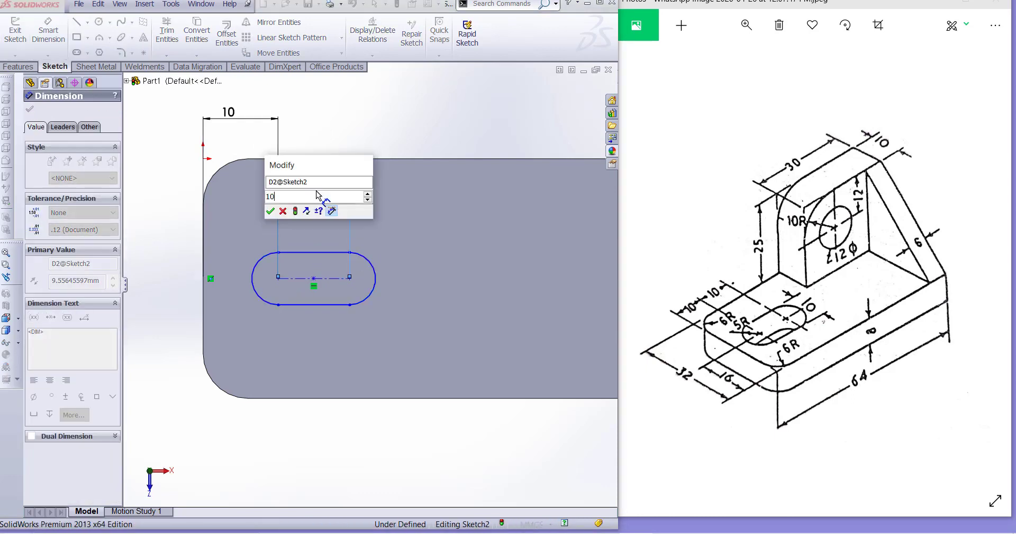
pyautogui.press('Return')
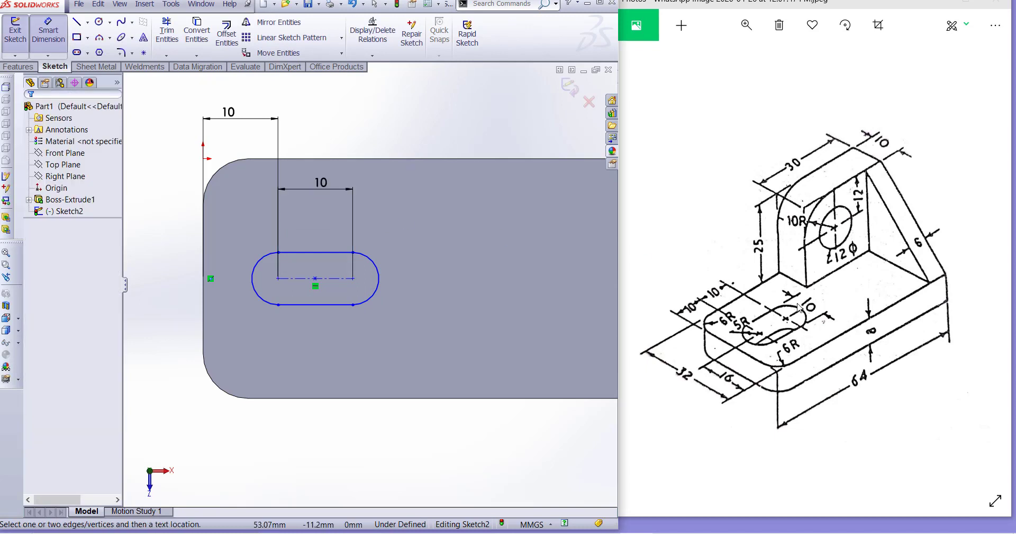
# Step: Set the slot's end radius to R5 and its centreline 16 mm from the bottom edge
pyautogui.click(379, 274)
pyautogui.click(413, 255)
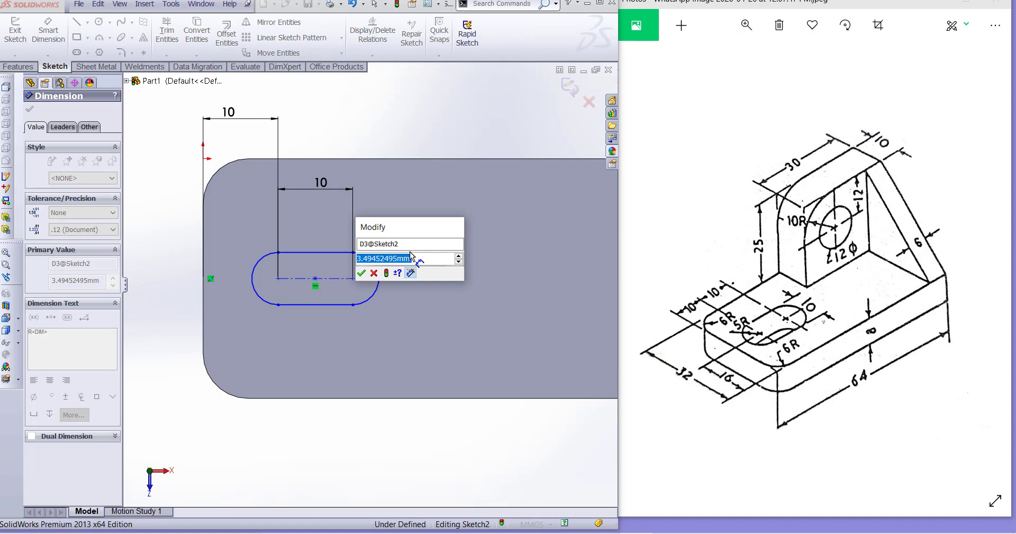
pyautogui.write('5')
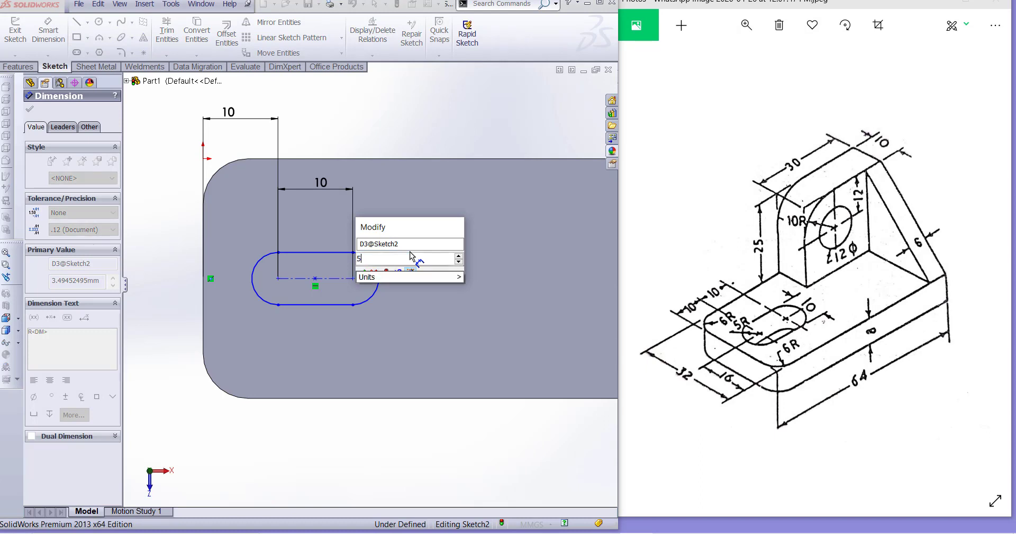
pyautogui.press('Return')
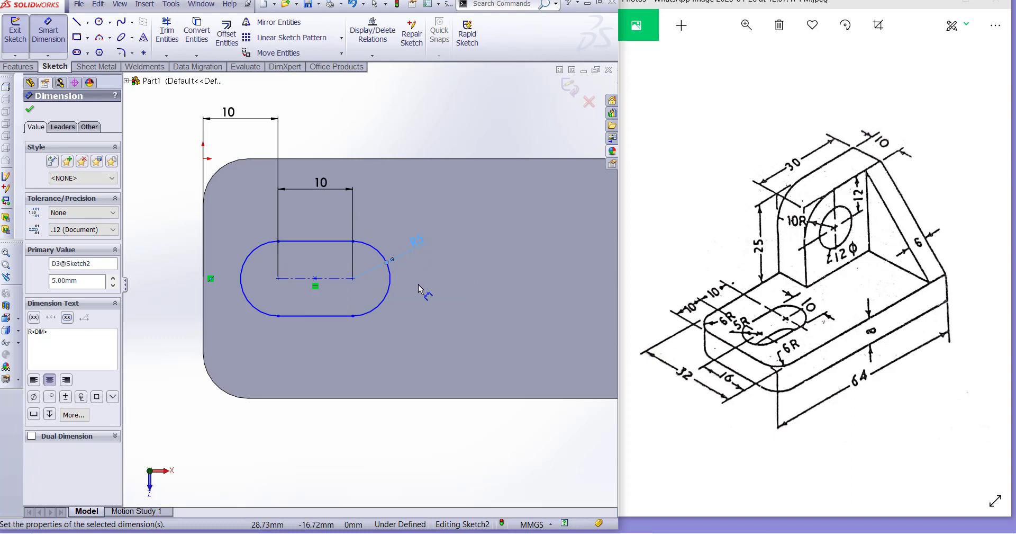
pyautogui.click(303, 283)
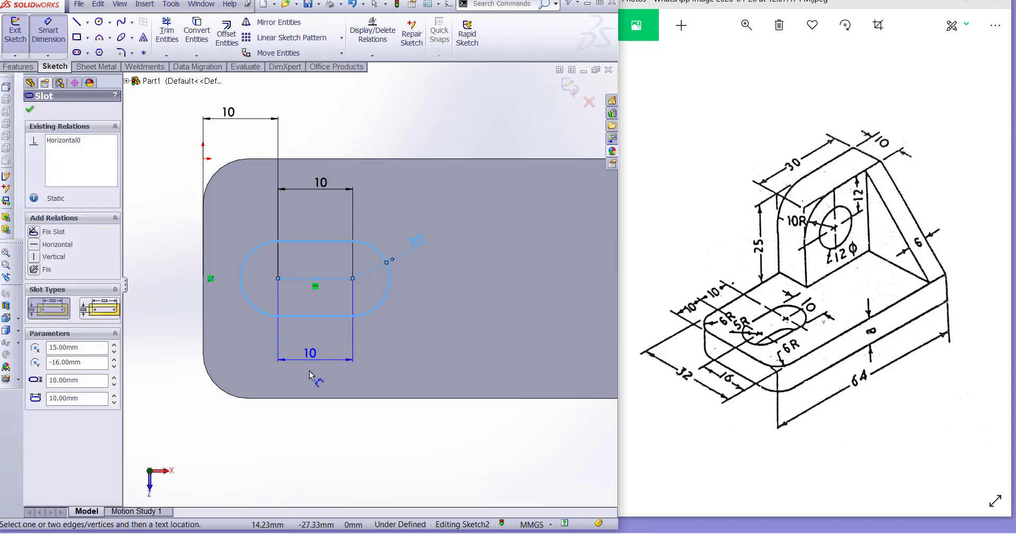
pyautogui.click(307, 401)
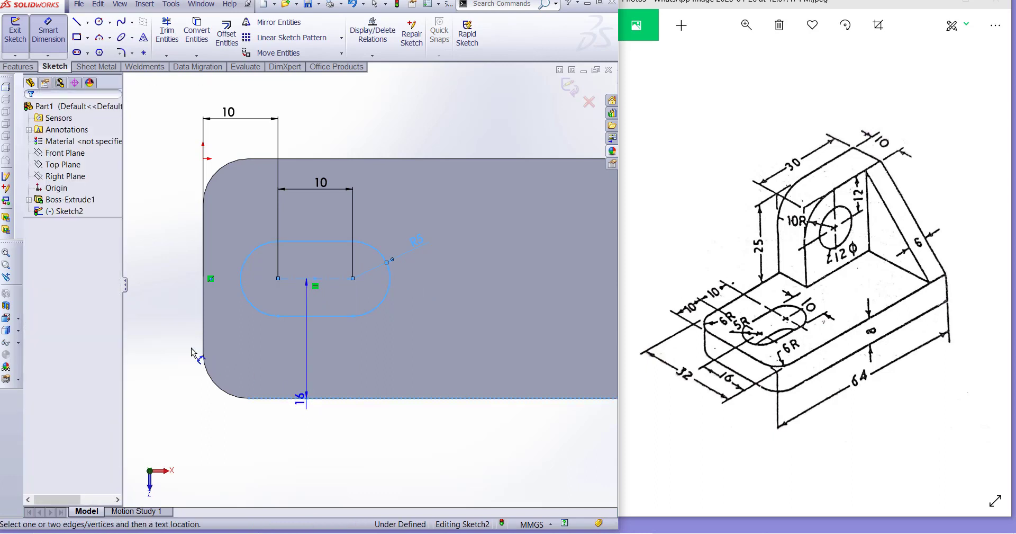
pyautogui.click(168, 344)
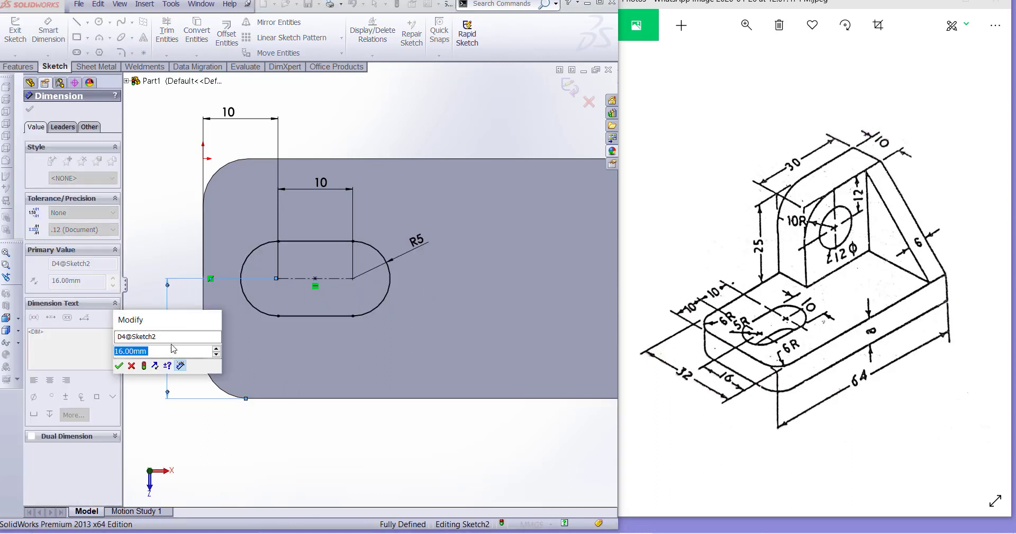
pyautogui.click(119, 365)
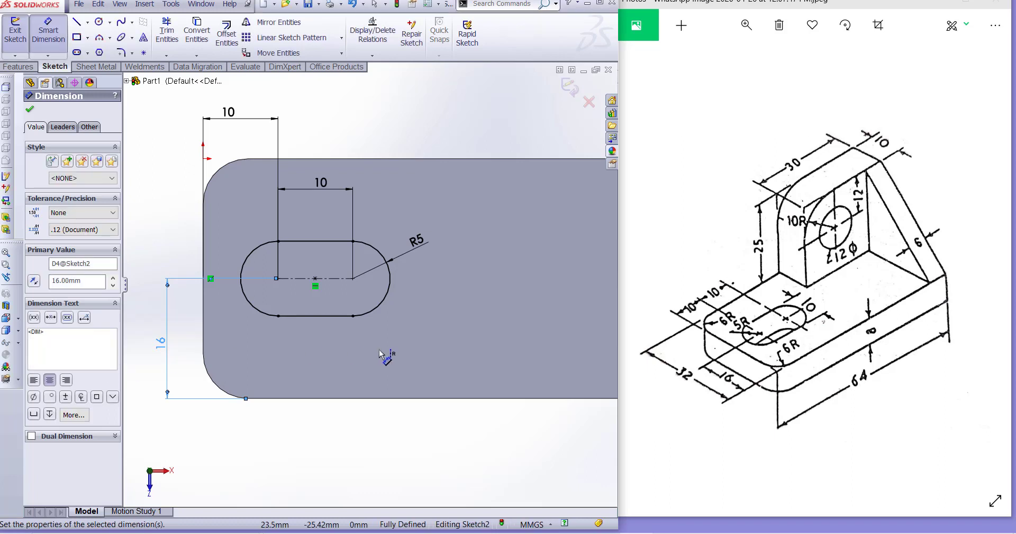
# Step: Exit the slot sketch as Sketch2 and abandon the accidental empty Sketch3
pyautogui.press('z')
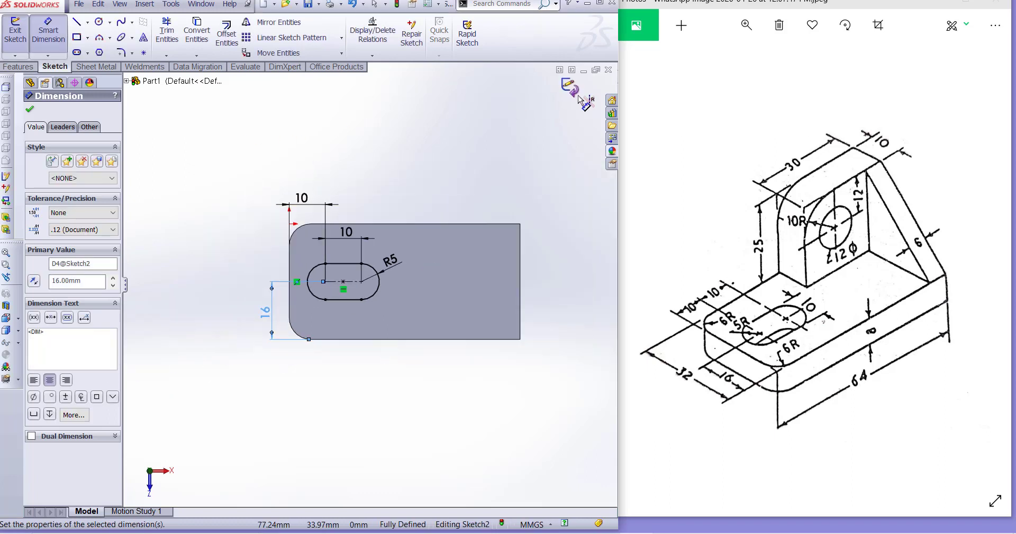
pyautogui.click(579, 96)
pyautogui.moveTo(427, 362); pyautogui.dragTo(440, 217, button='middle')
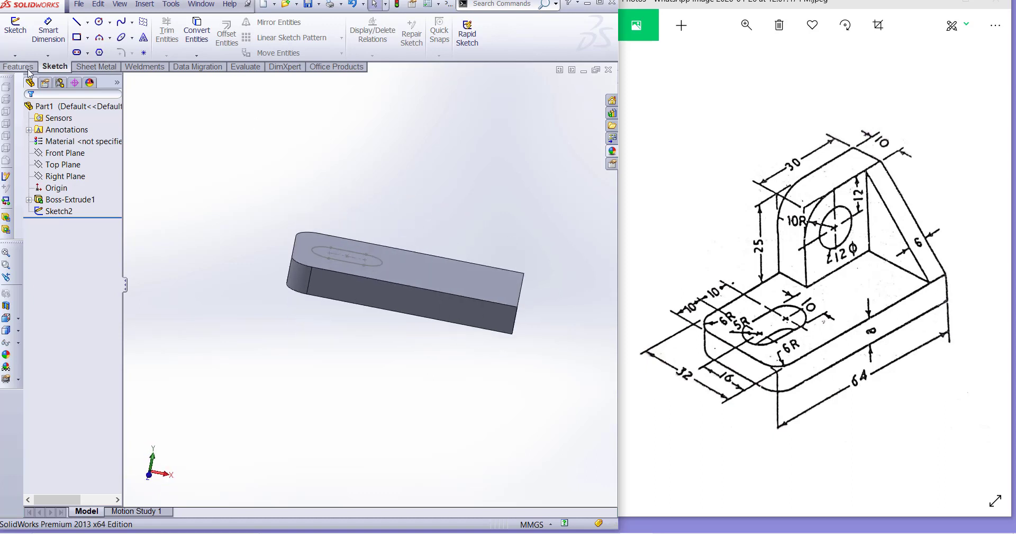
pyautogui.click(18, 66)
pyautogui.click(20, 32)
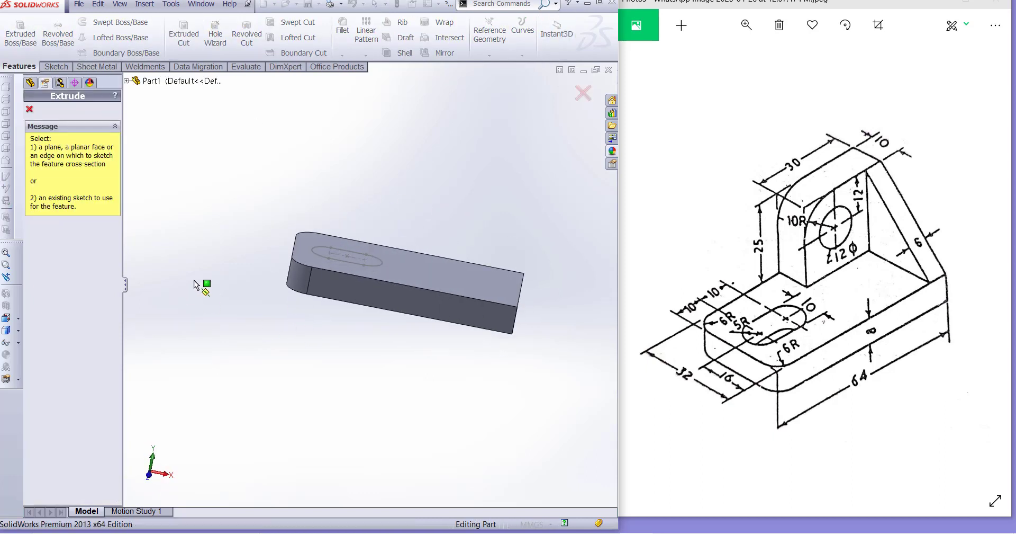
pyautogui.click(341, 258)
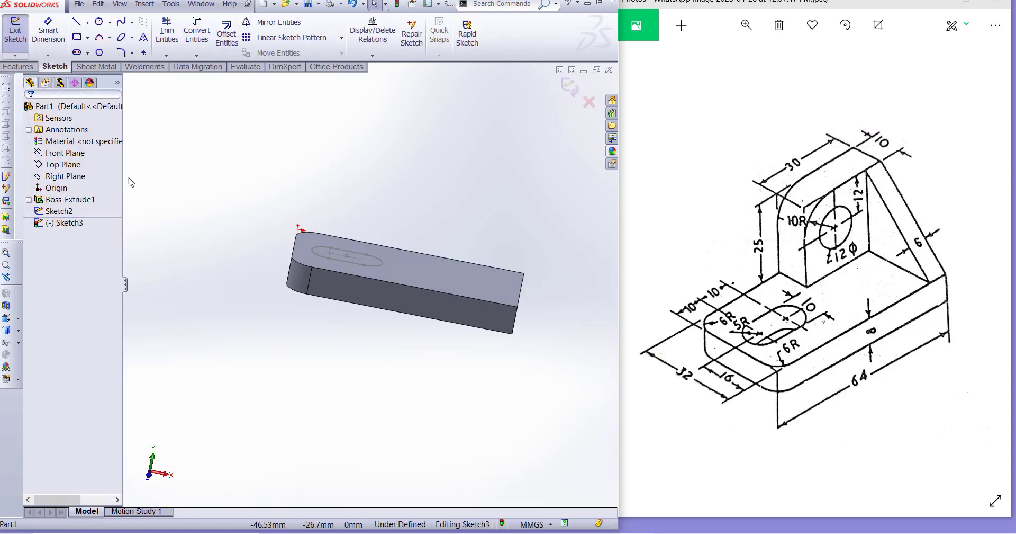
pyautogui.click(18, 68)
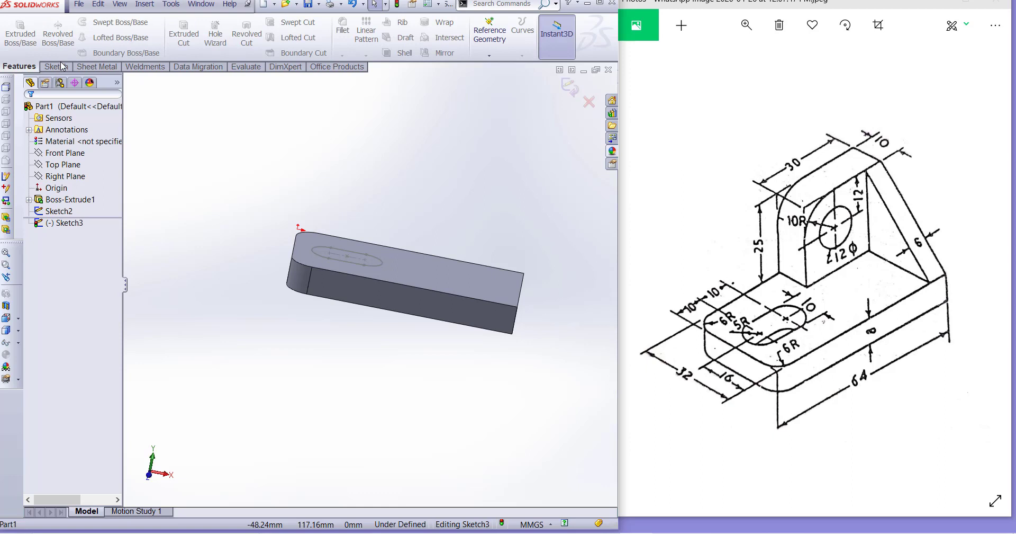
pyautogui.click(571, 87)
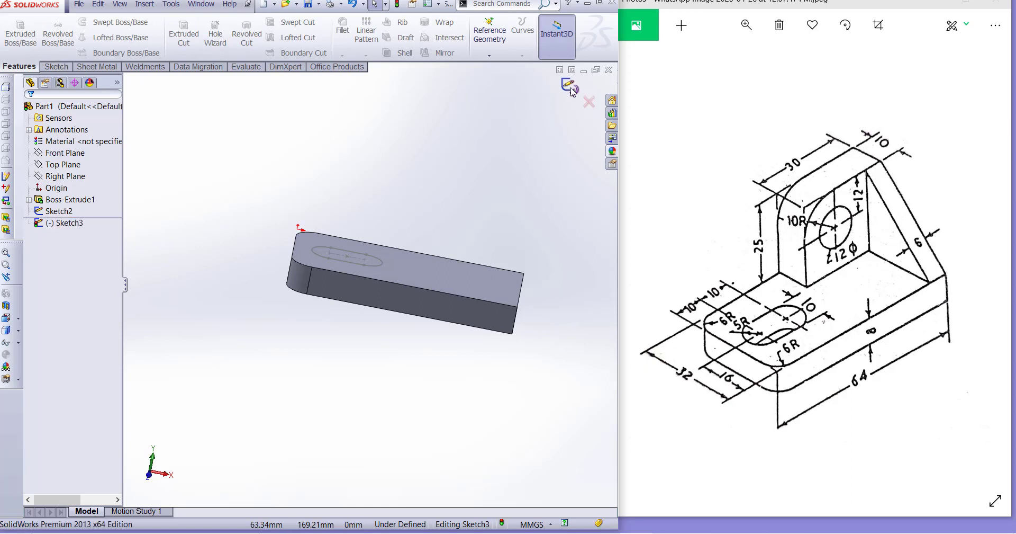
# Step: Cut the slot sketch 18 mm through the base plate as Cut-Extrude1
pyautogui.click(20, 32)
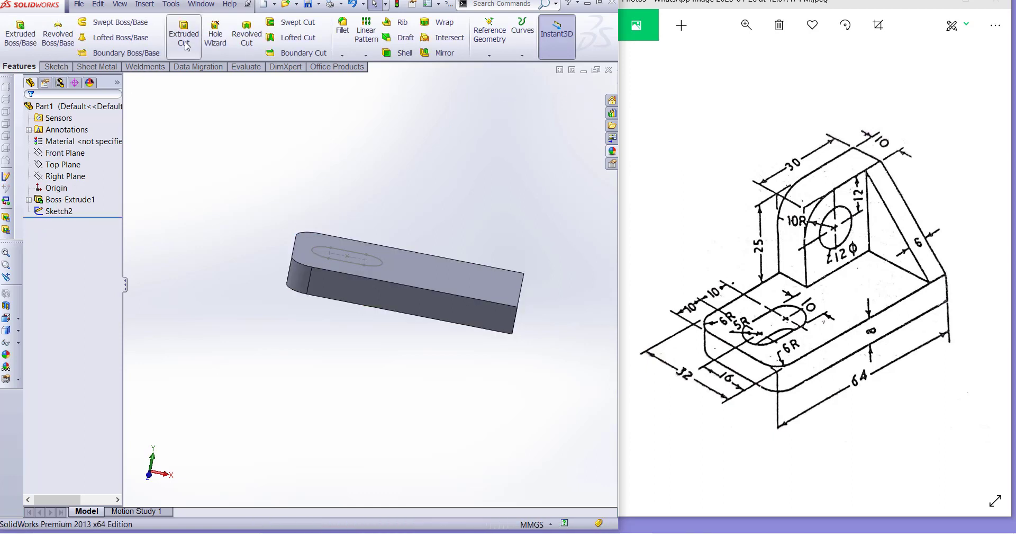
pyautogui.scroll(-3, 371, 257)
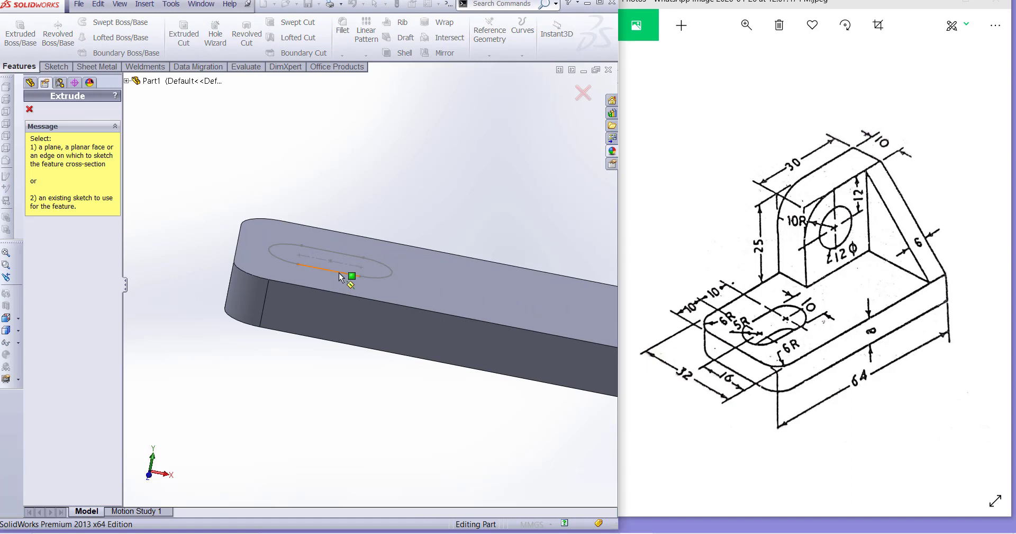
pyautogui.click(347, 274)
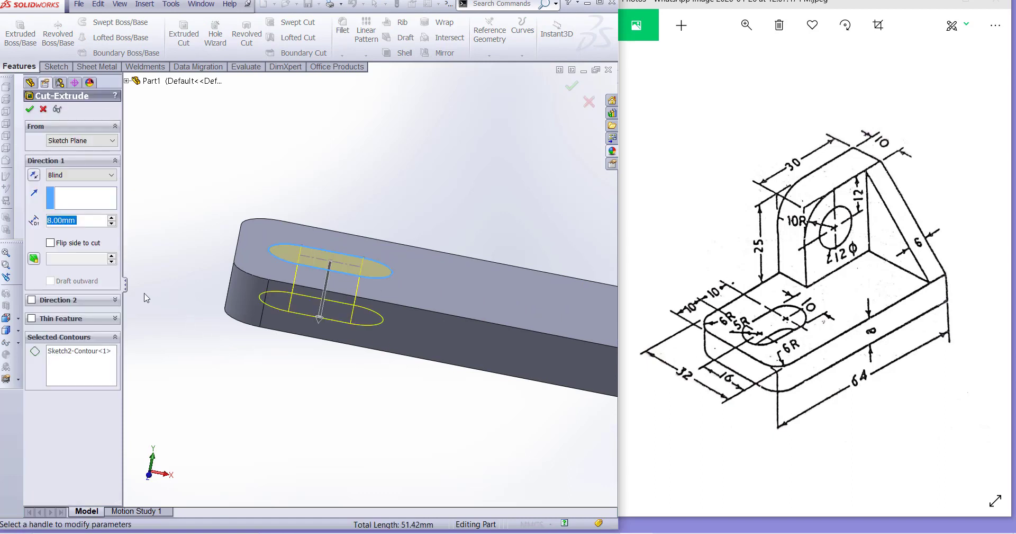
pyautogui.moveTo(319, 318); pyautogui.dragTo(308, 378)
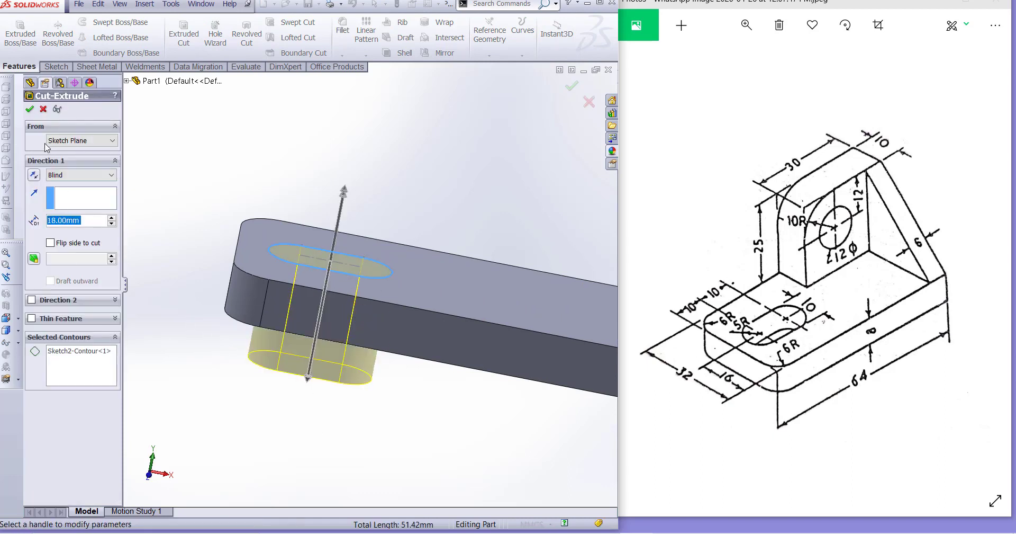
pyautogui.click(30, 109)
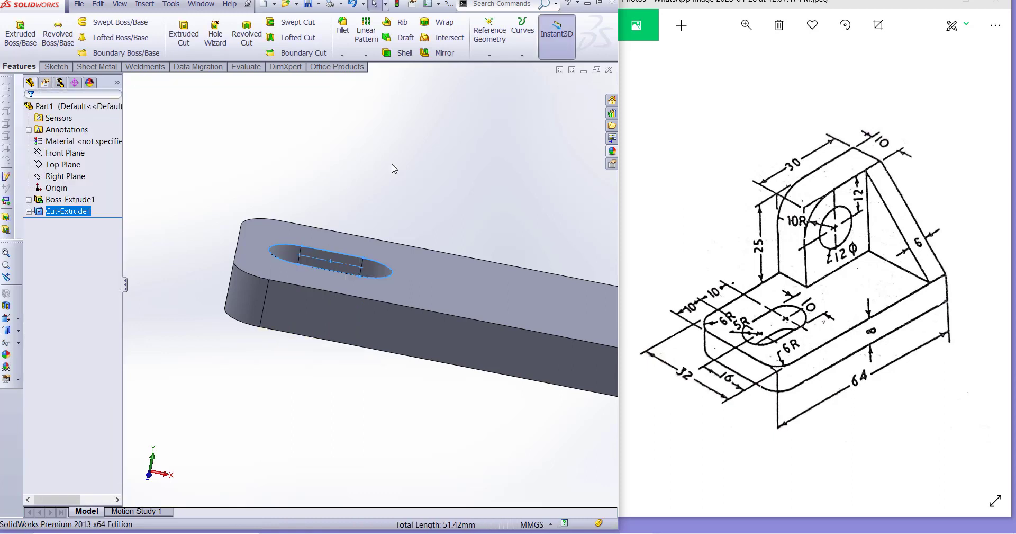
pyautogui.press('f')
pyautogui.moveTo(446, 260); pyautogui.dragTo(354, 329, button='middle')
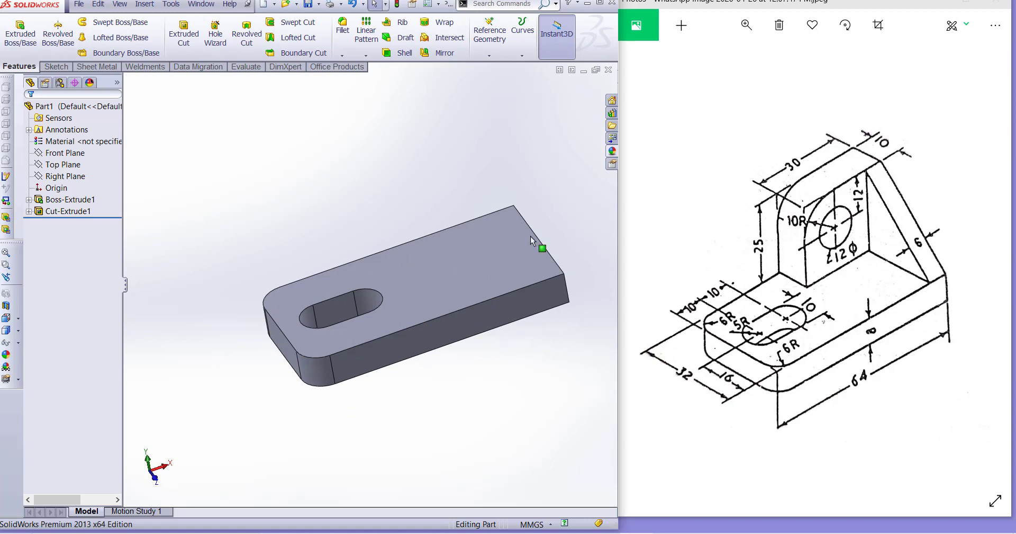
# Step: Sketch a rectangle on the plate's top face from its top-right corner partway across
pyautogui.click(488, 233)
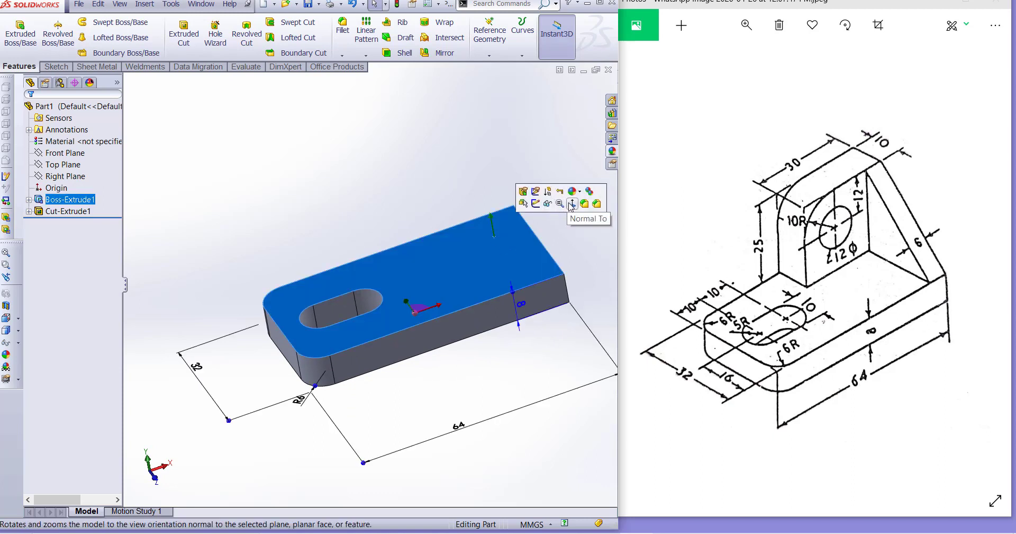
pyautogui.click(574, 204)
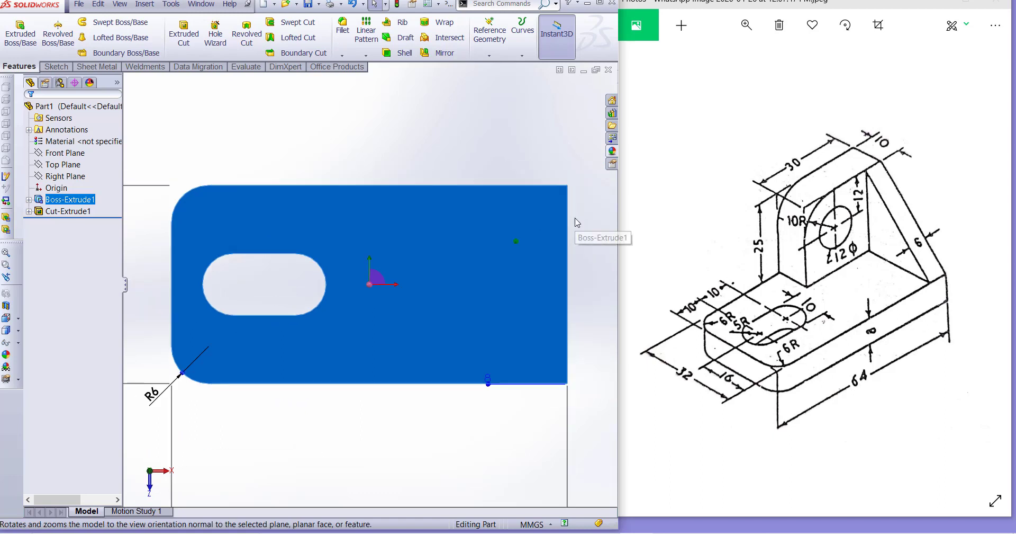
pyautogui.click(21, 38)
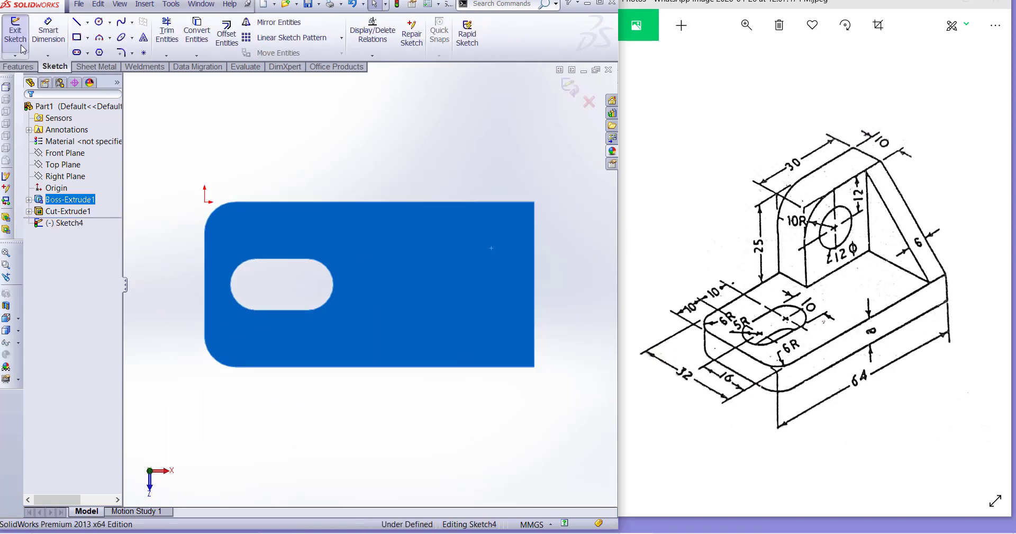
pyautogui.click(76, 38)
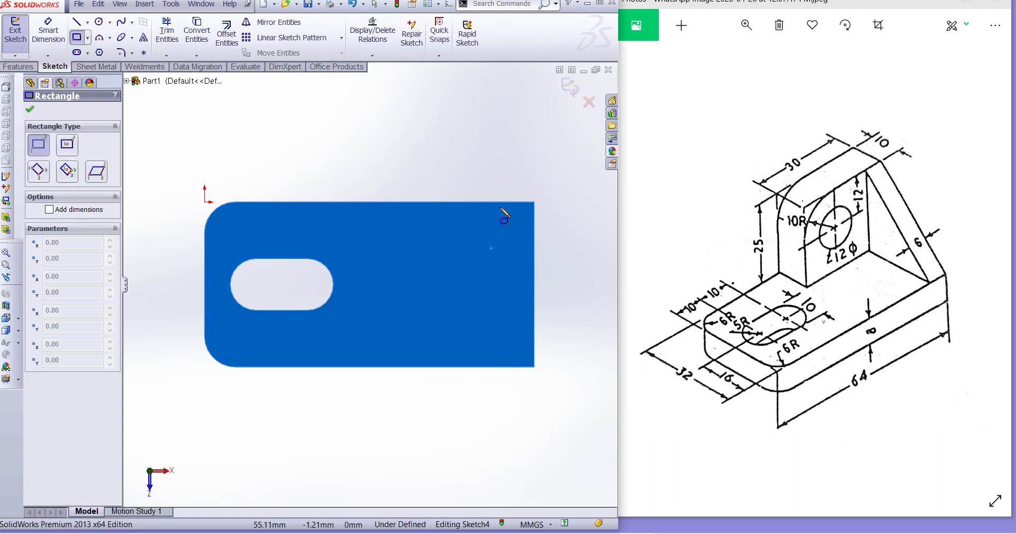
pyautogui.click(535, 202)
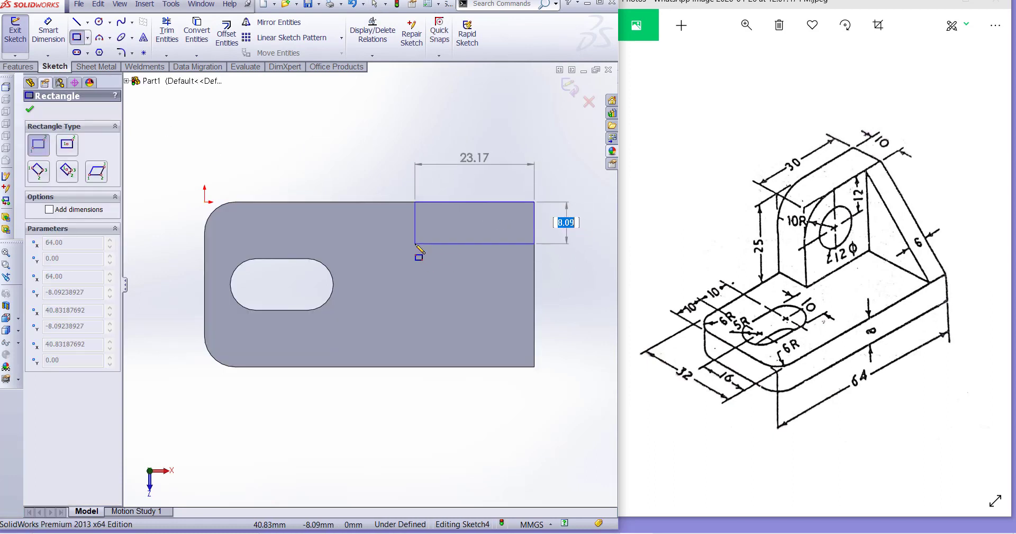
pyautogui.click(415, 243)
pyautogui.press('Escape')
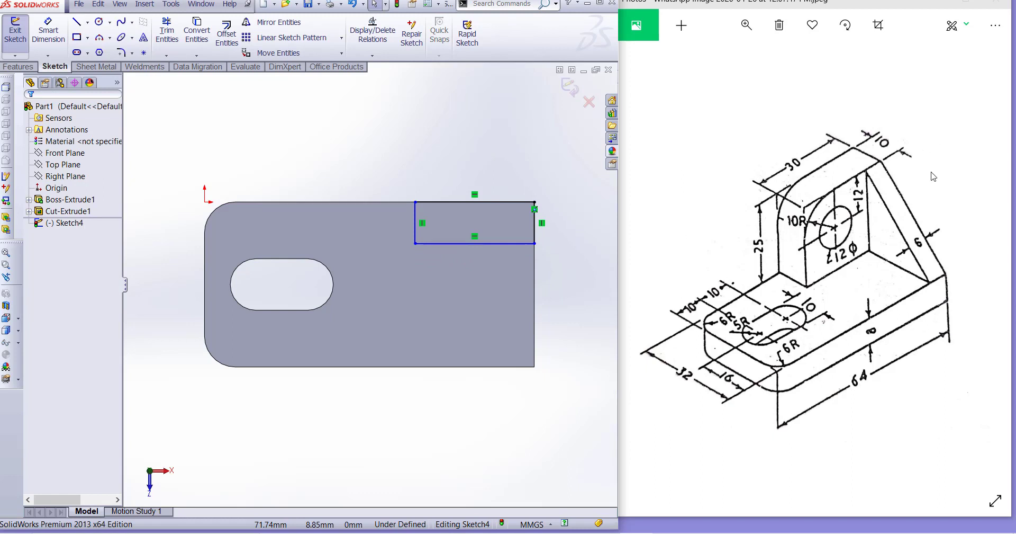
# Step: Dimension the Sketch4 rectangle 30 mm long and 10 mm deep, then close the sketch
pyautogui.click(49, 35)
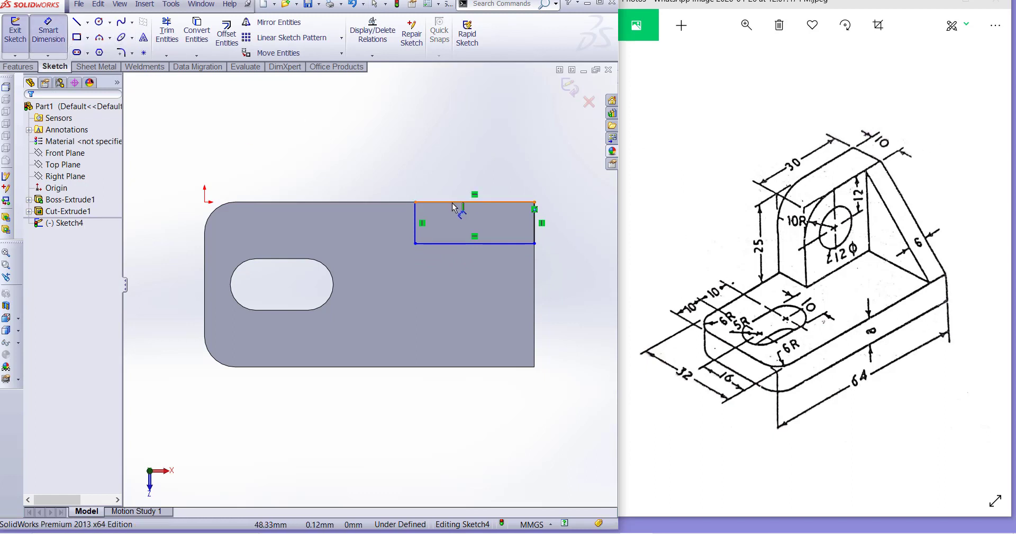
pyautogui.click(452, 202)
pyautogui.click(454, 166)
pyautogui.press('Return')
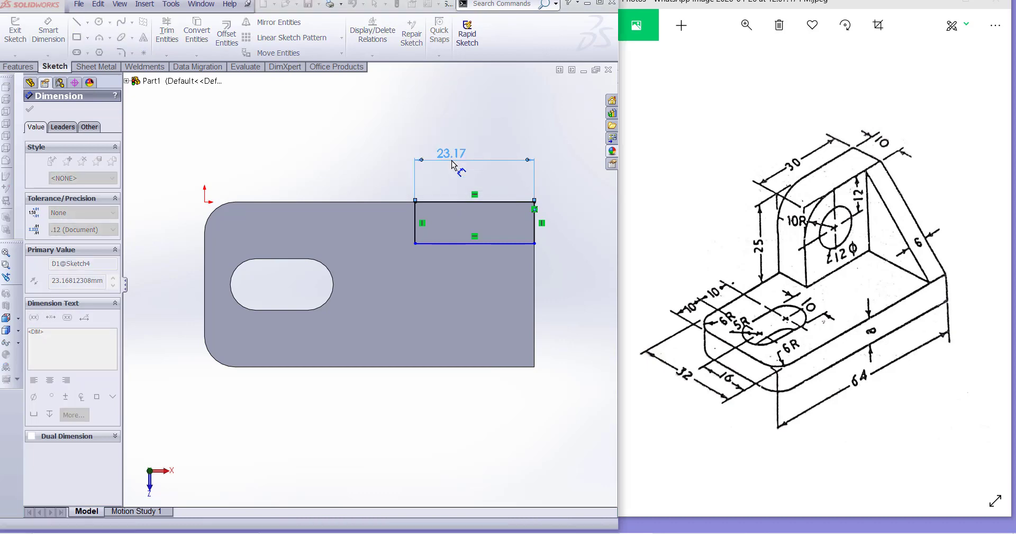
pyautogui.click(380, 224)
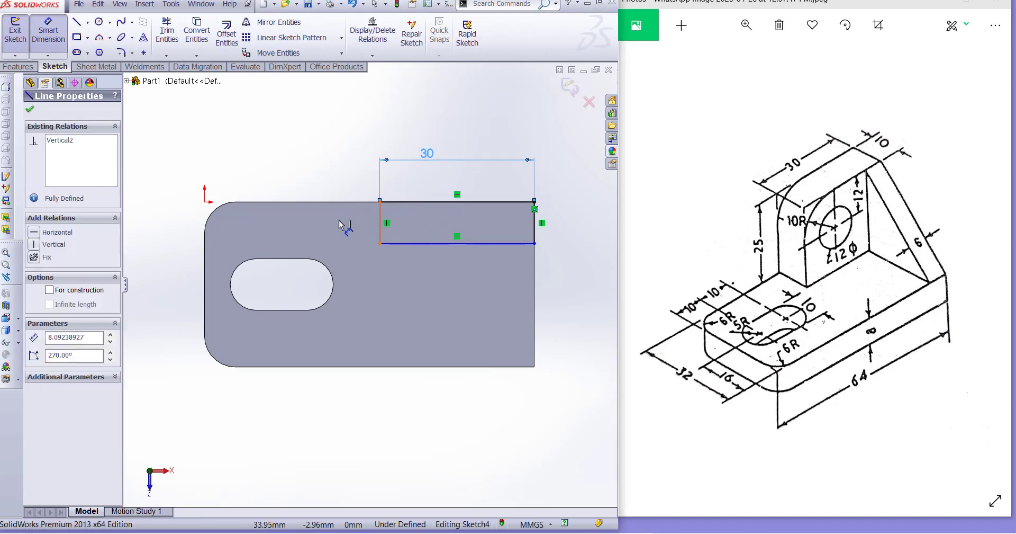
pyautogui.click(339, 225)
pyautogui.write('10')
pyautogui.press('Return')
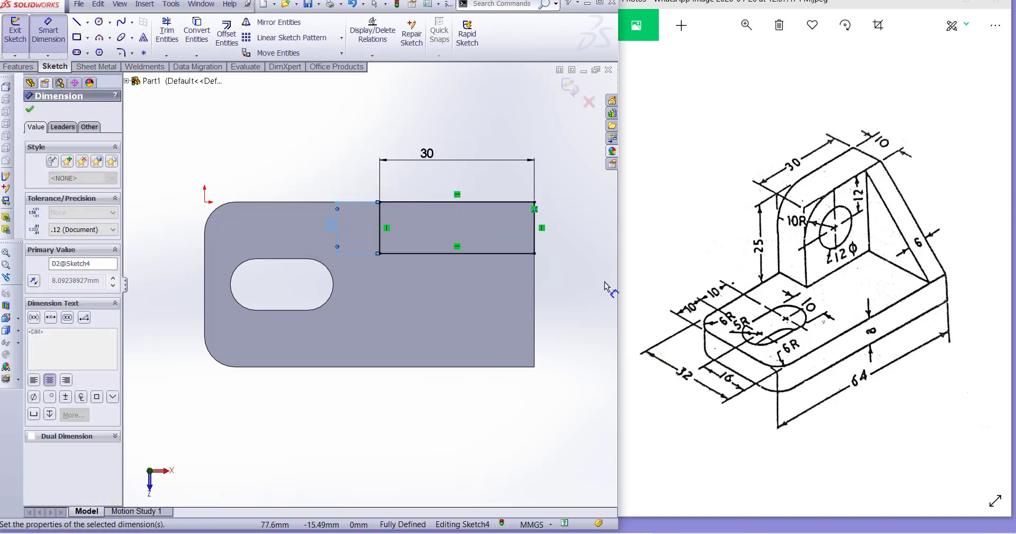
pyautogui.click(574, 284)
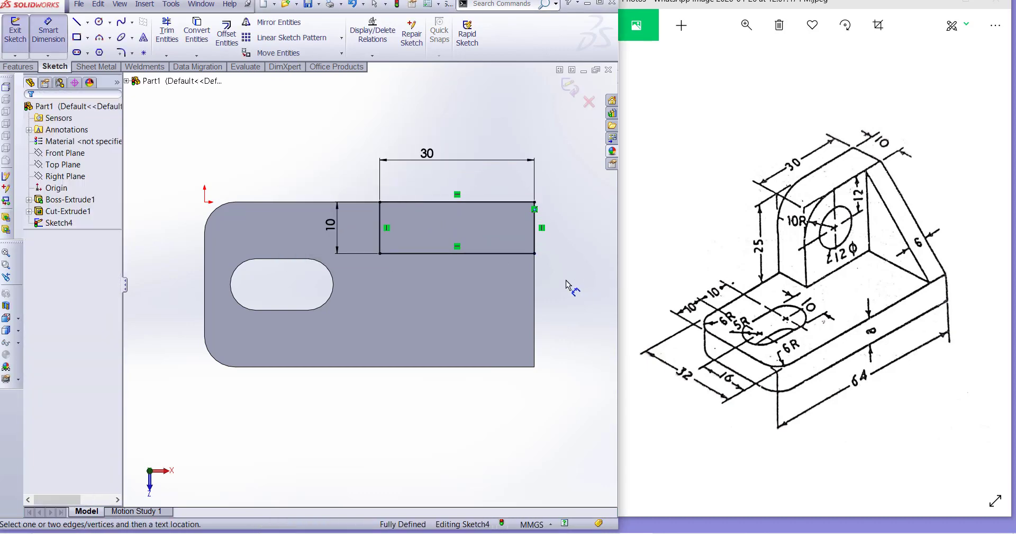
pyautogui.click(571, 94)
# Step: Extrude the rectangle 25 mm upward into the upright block Boss-Extrude2
pyautogui.press('e')
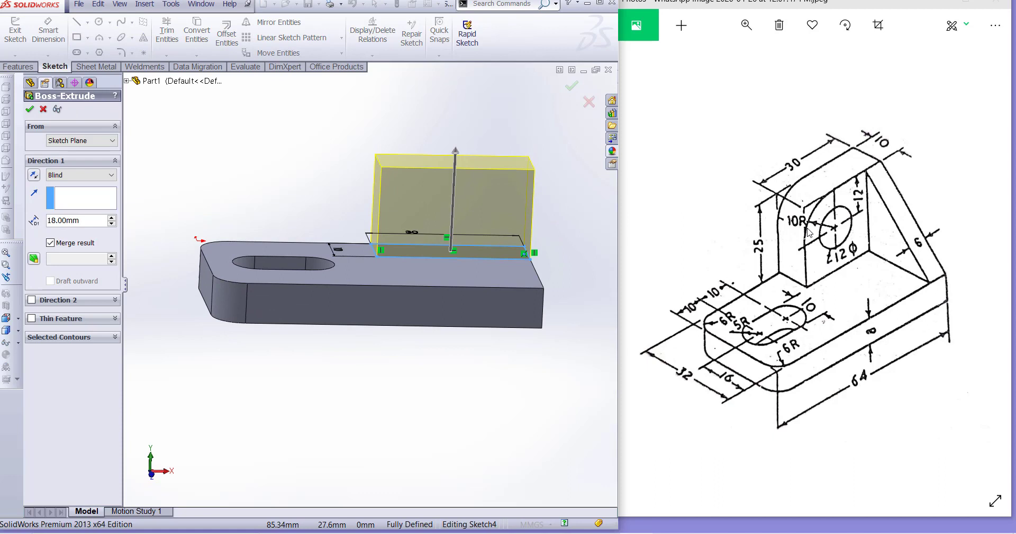
pyautogui.moveTo(98, 224); pyautogui.dragTo(41, 222)
pyautogui.write('25')
pyautogui.press('Return')
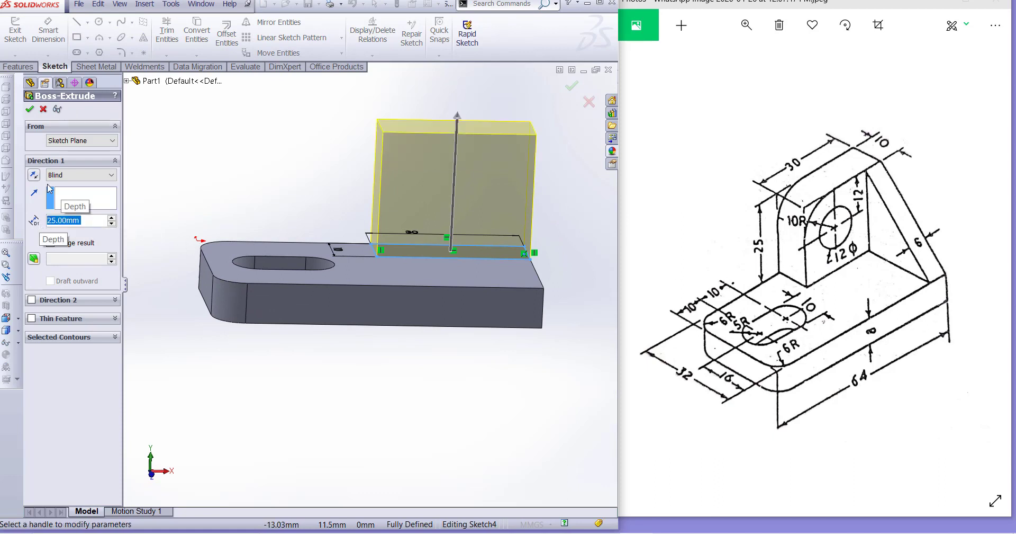
pyautogui.click(29, 109)
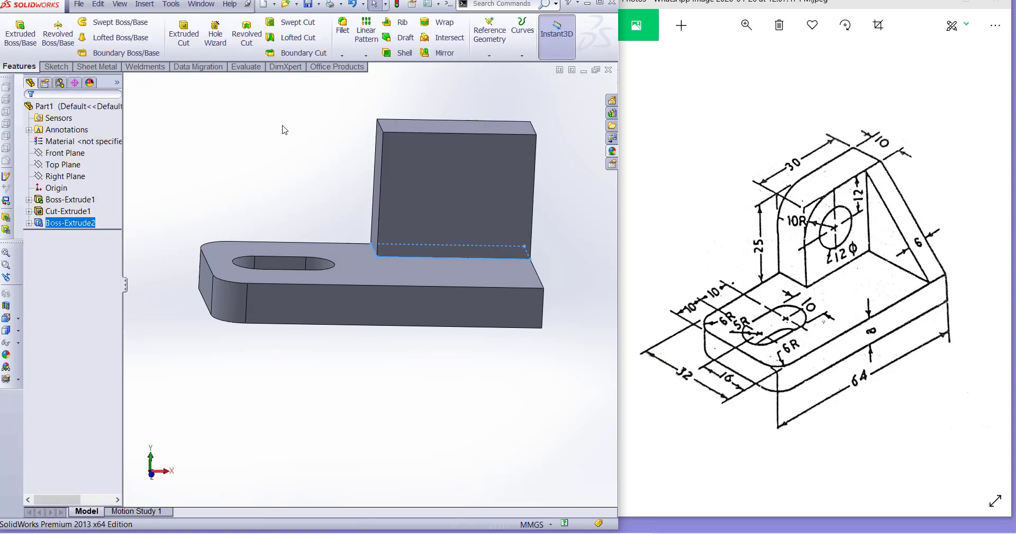
pyautogui.scroll(1, 392, 192)
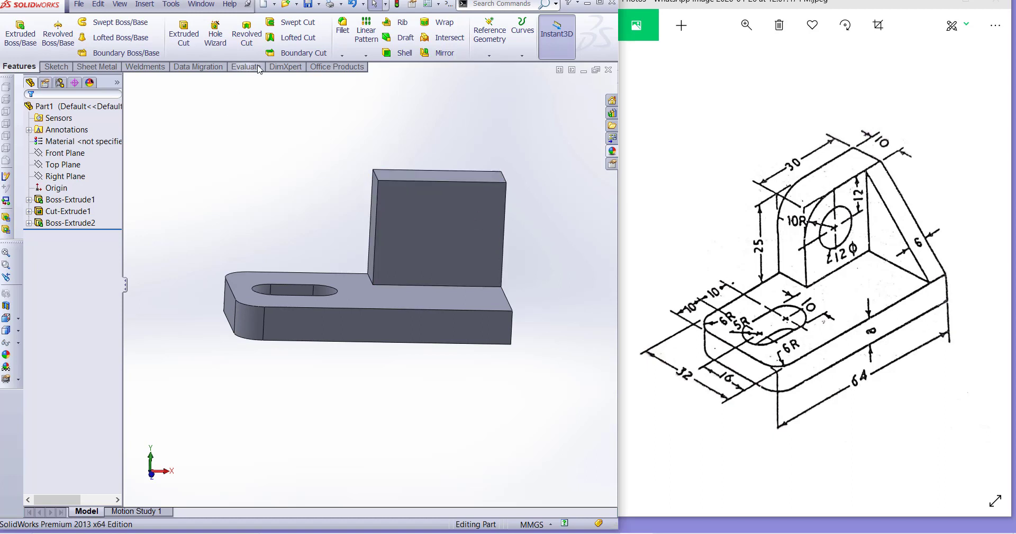
# Step: Round the upright's top-left outer edge with a 10 mm constant-radius fillet
pyautogui.click(342, 27)
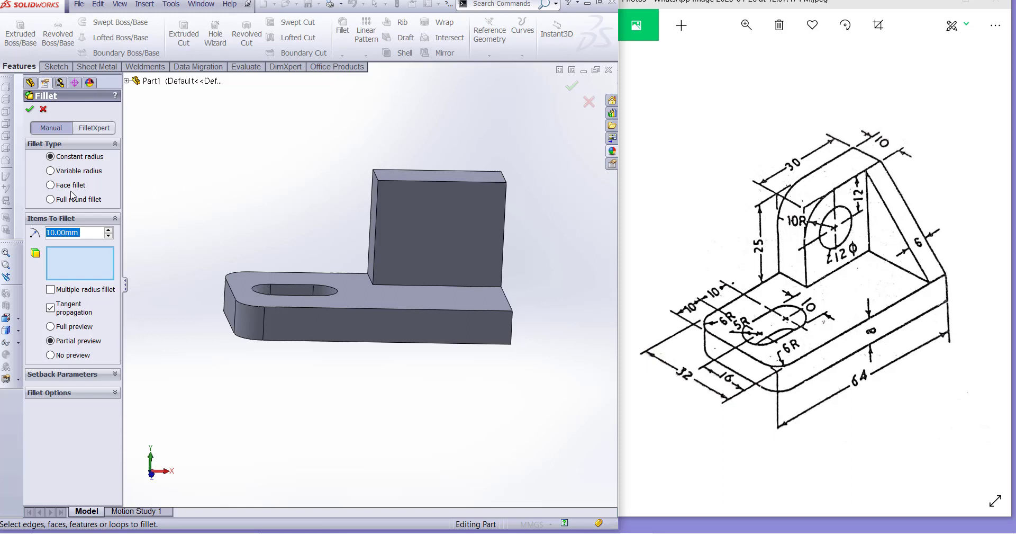
pyautogui.click(378, 181)
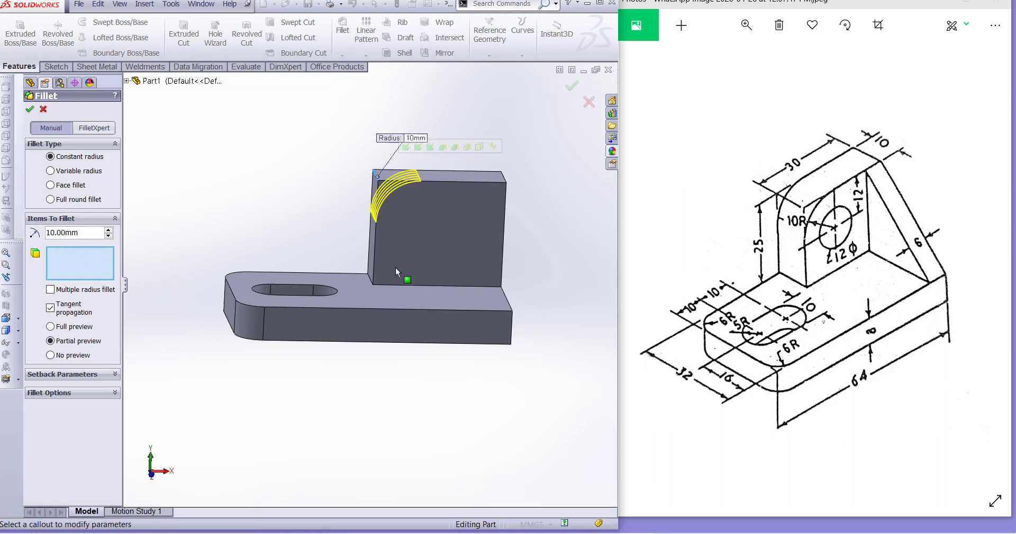
pyautogui.click(30, 110)
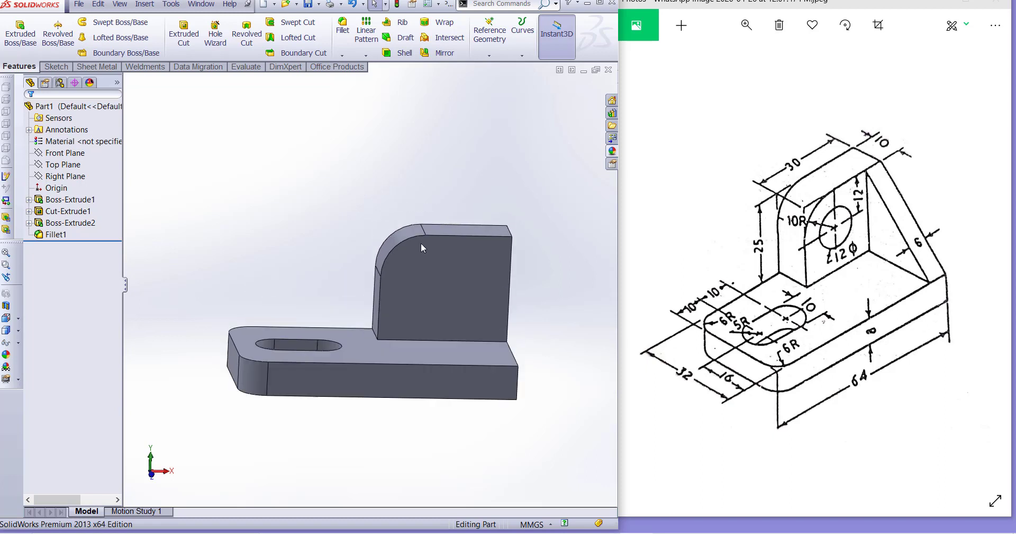
pyautogui.moveTo(421, 242); pyautogui.dragTo(397, 267, button='middle')
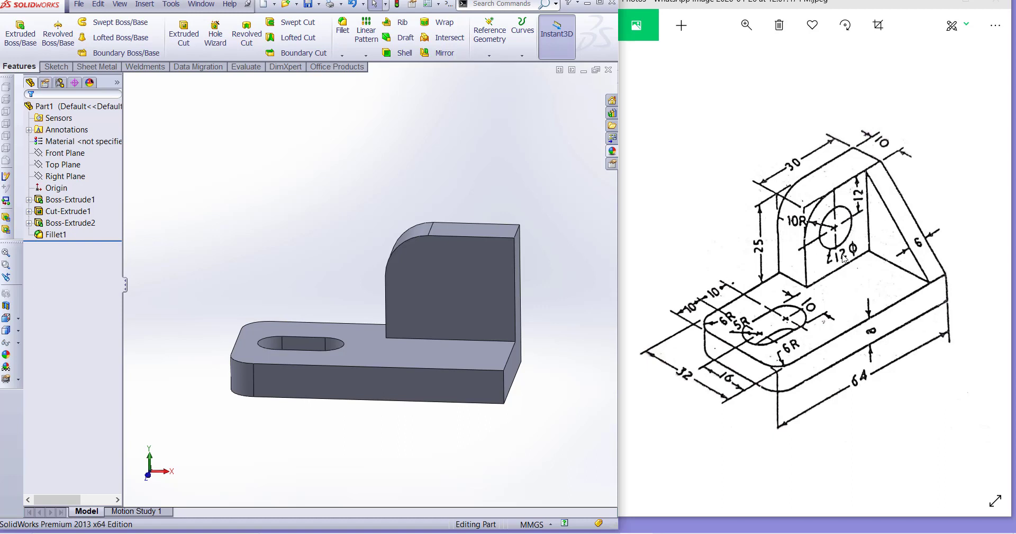
# Step: Sketch a circle on the upright's front face, viewed normal to it
pyautogui.click(464, 296)
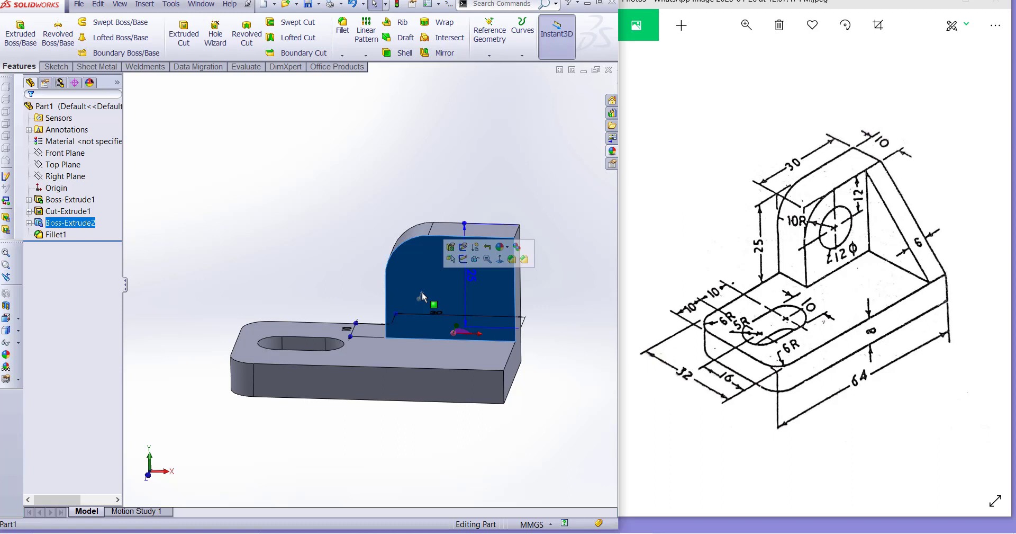
pyautogui.click(518, 269)
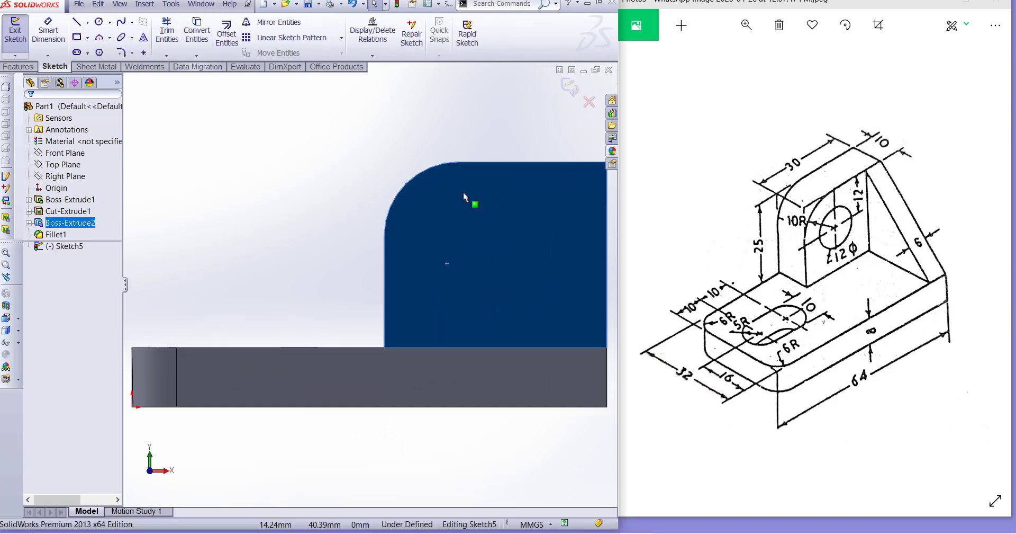
pyautogui.click(98, 22)
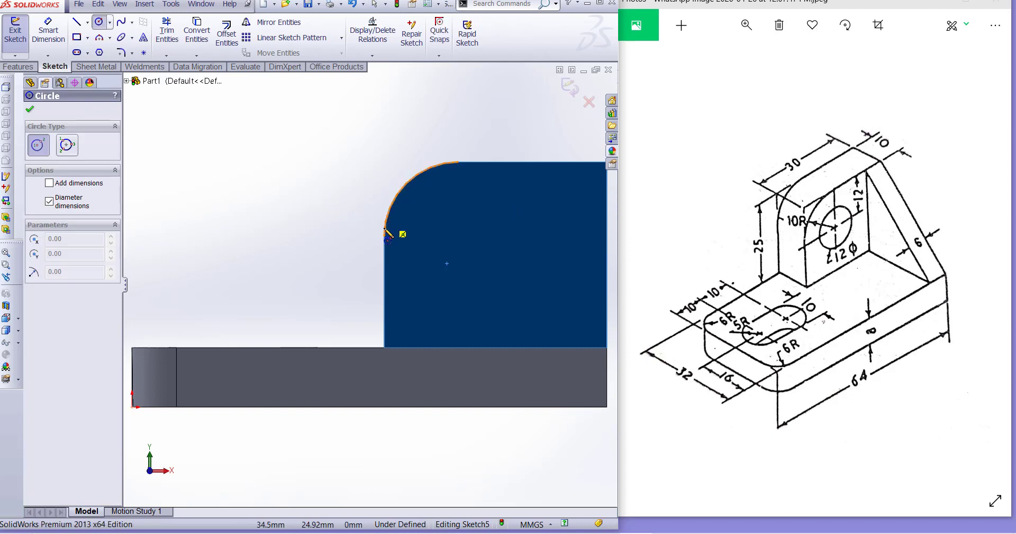
pyautogui.scroll(2, 397, 233)
pyautogui.click(439, 254)
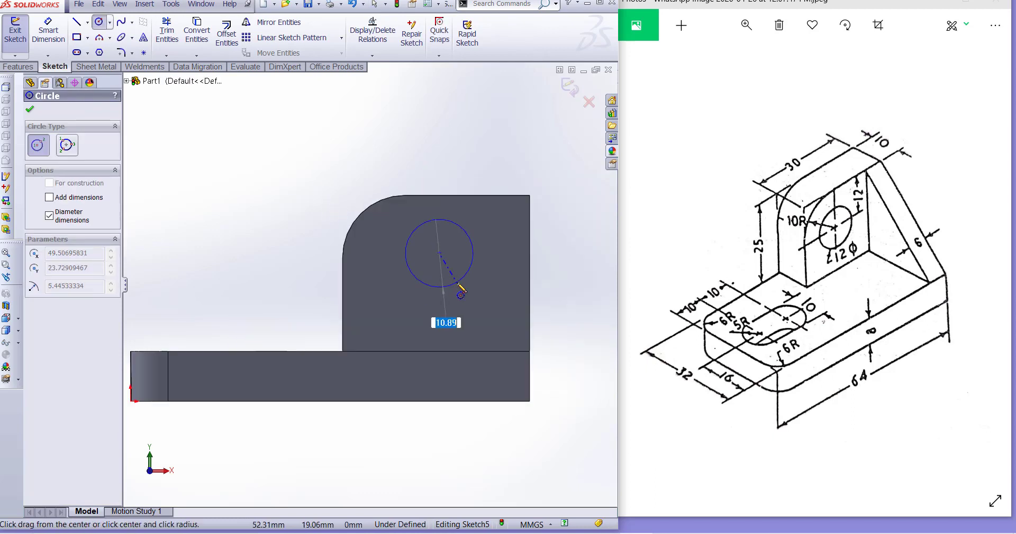
pyautogui.click(465, 268)
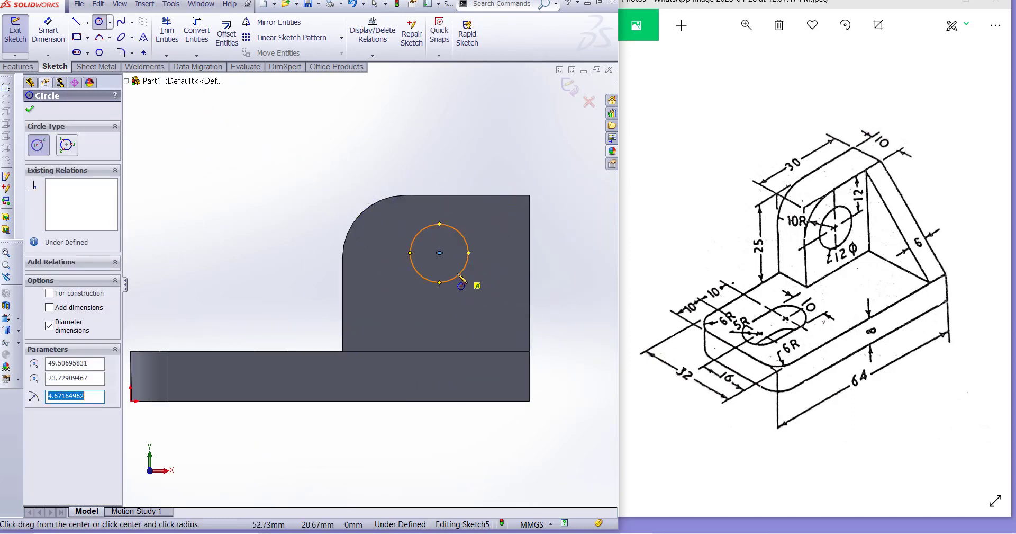
pyautogui.moveTo(476, 282); pyautogui.dragTo(497, 214, button='right')
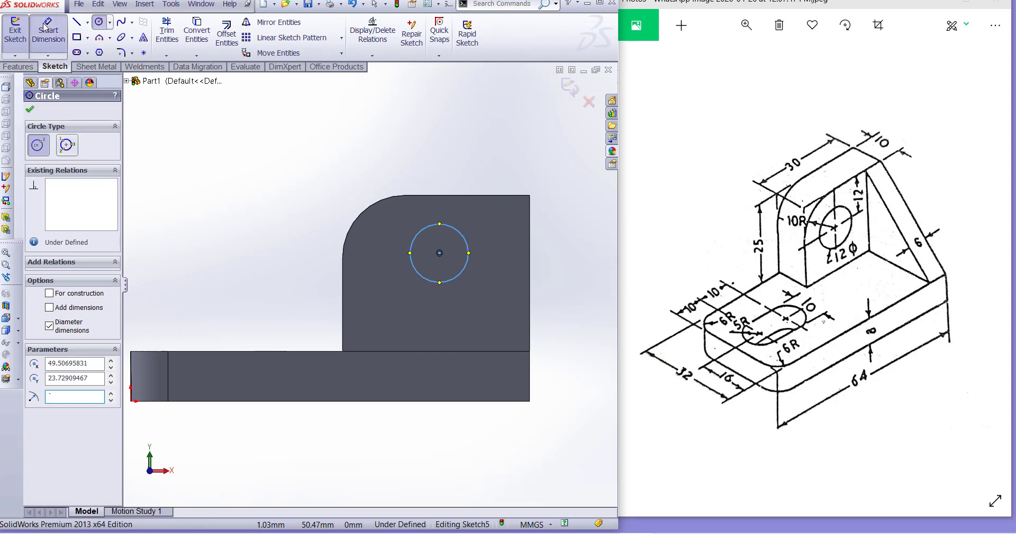
# Step: Dimension the circle's diameter as 12 mm
pyautogui.click(456, 229)
pyautogui.click(475, 155)
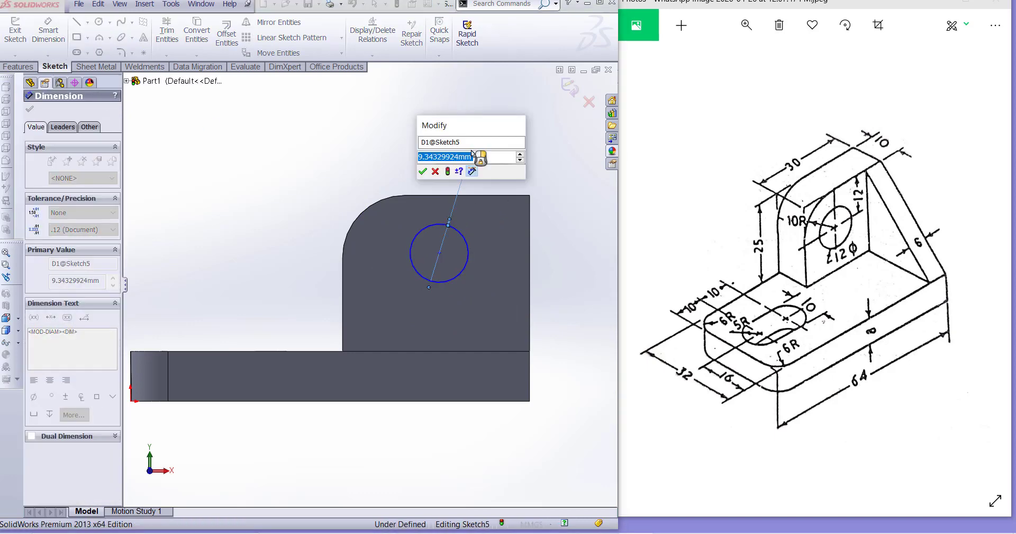
pyautogui.write('12')
pyautogui.press('Return')
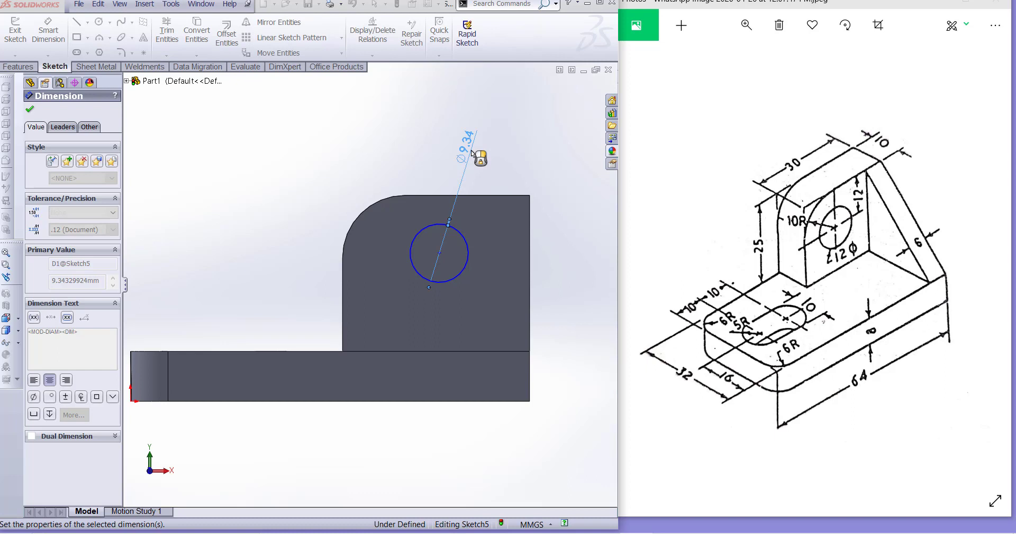
# Step: Position the circle 12 mm below the top edge and 15 mm from the right edge, then start an extruded cut
pyautogui.click(440, 253)
pyautogui.click(491, 196)
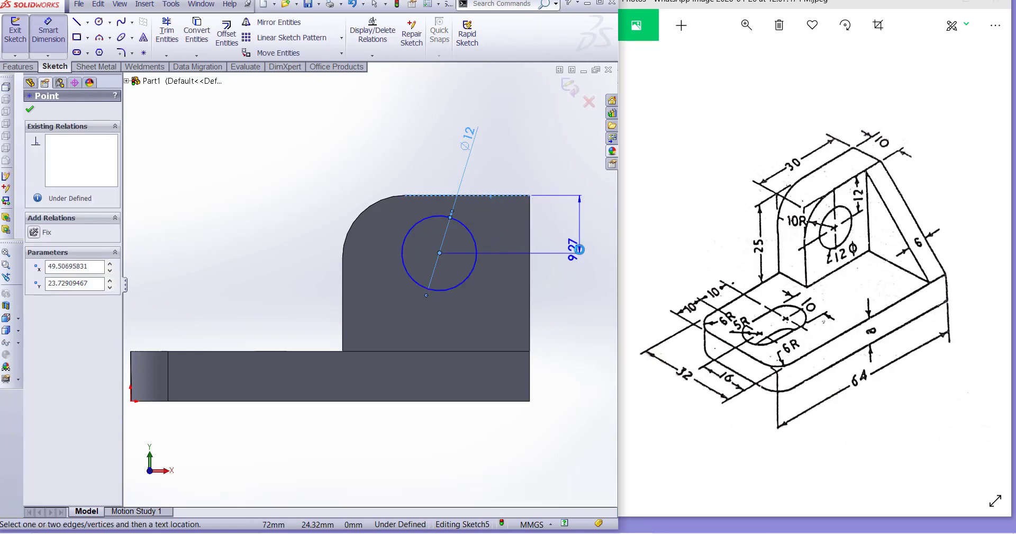
pyautogui.click(580, 249)
pyautogui.write('12')
pyautogui.press('Return')
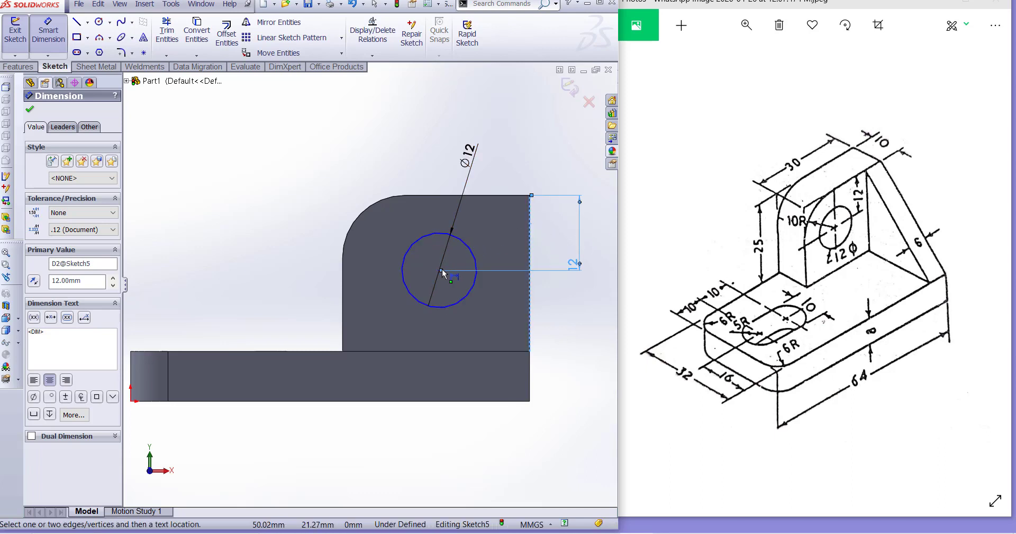
pyautogui.click(440, 270)
pyautogui.click(477, 132)
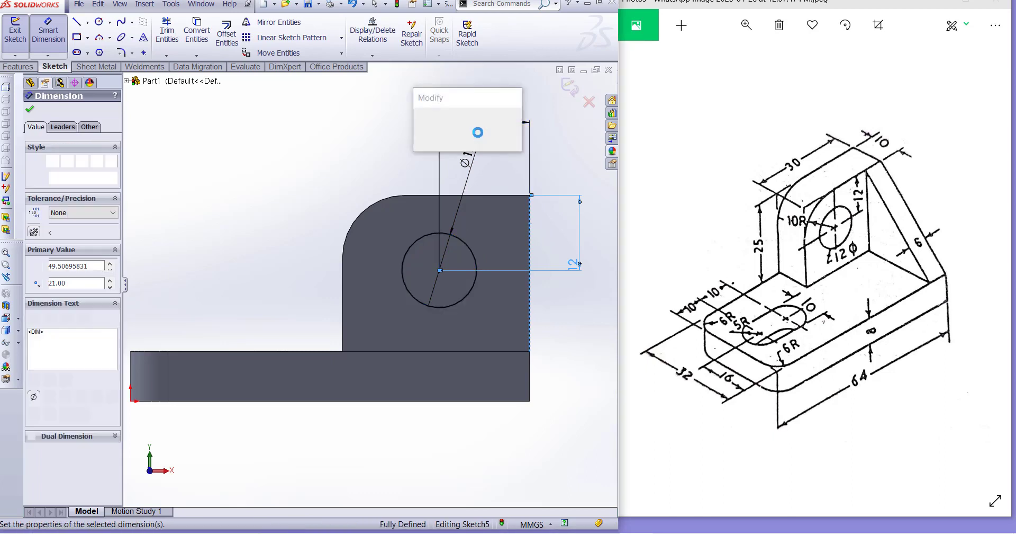
pyautogui.write('15')
pyautogui.press('Return')
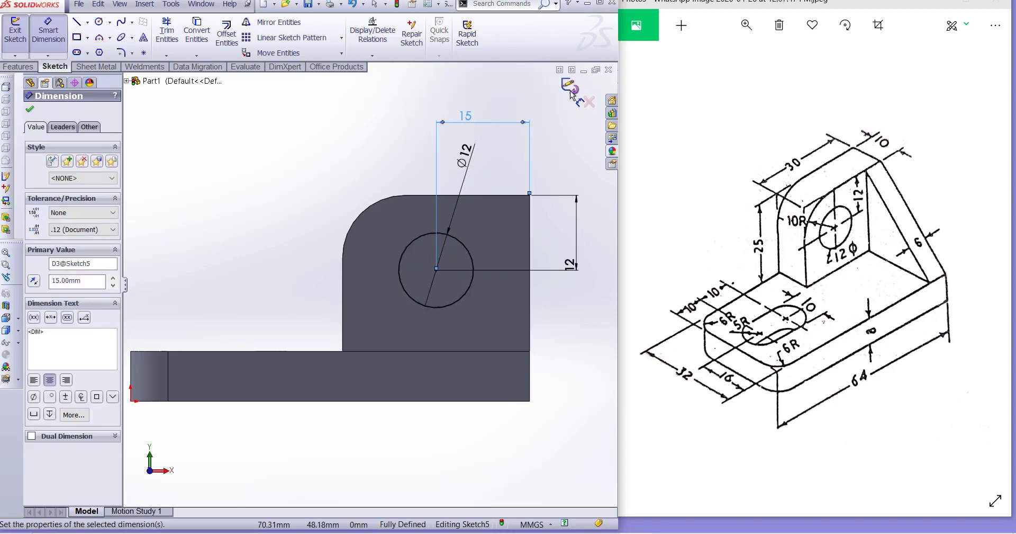
pyautogui.press('Escape')
pyautogui.hotkey('ctrl', 'e')
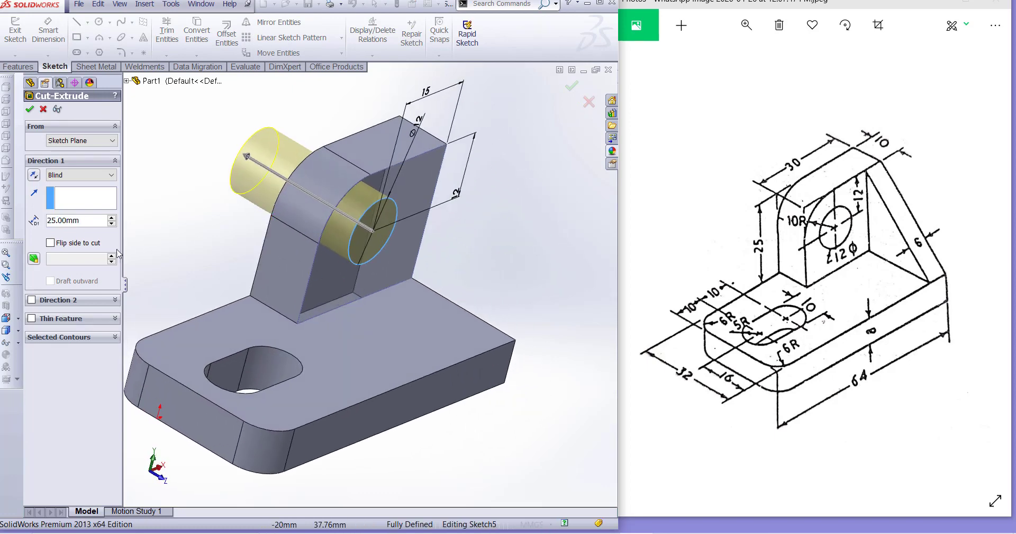
# Step: Accept the cut so the Ø12 hole pierces the upright, then orbit to inspect it
pyautogui.click(29, 110)
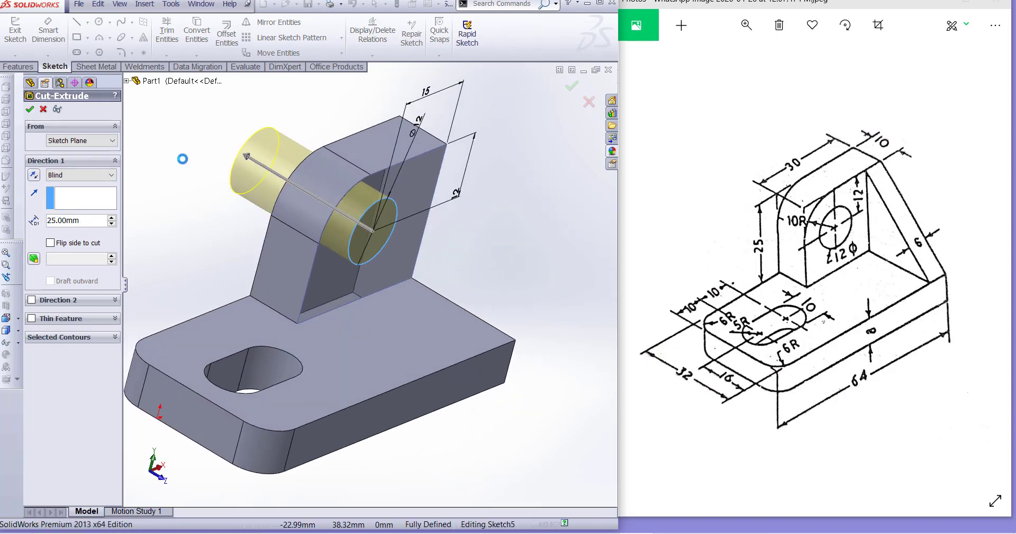
pyautogui.click(532, 213)
pyautogui.moveTo(533, 279); pyautogui.dragTo(426, 198, button='middle')
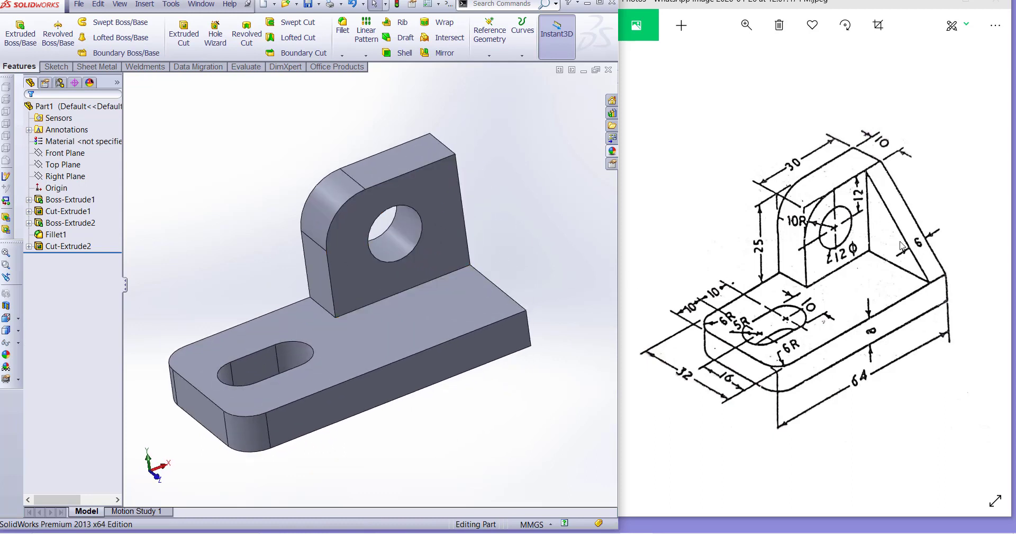
pyautogui.moveTo(550, 311); pyautogui.dragTo(503, 390, button='middle')
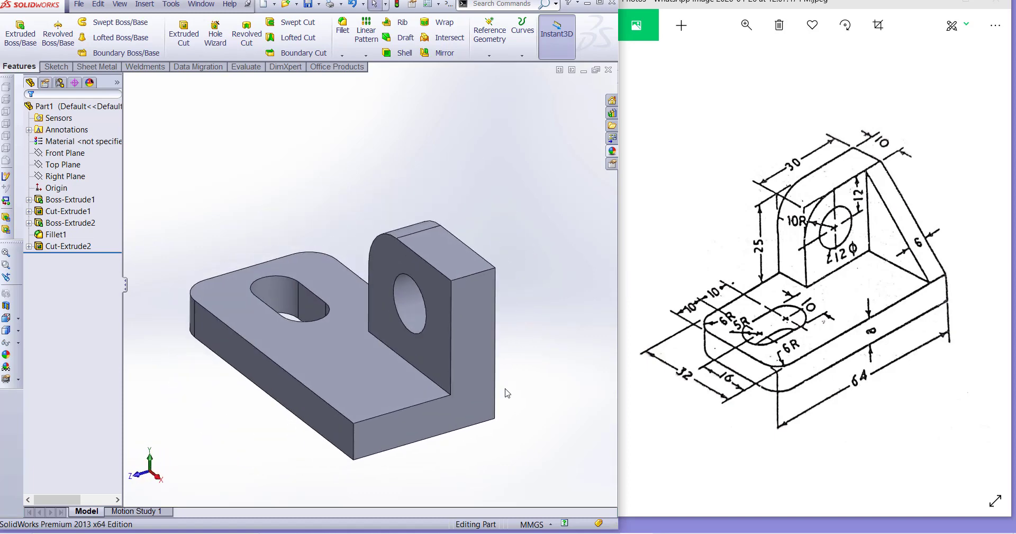
# Step: On the bracket's side face, sketch a diagonal line from the upright's top corner to the base's outer corner
pyautogui.click(467, 393)
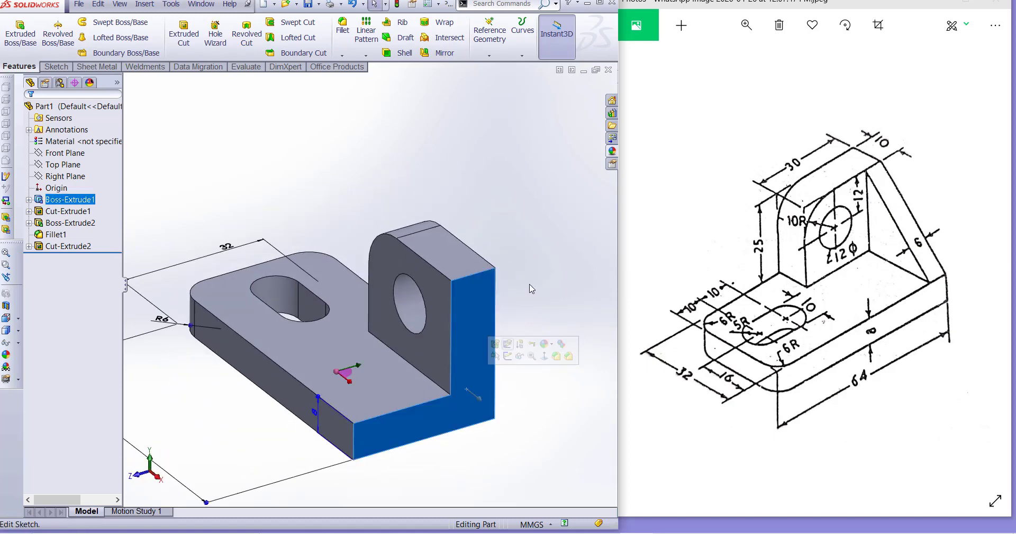
pyautogui.click(508, 349)
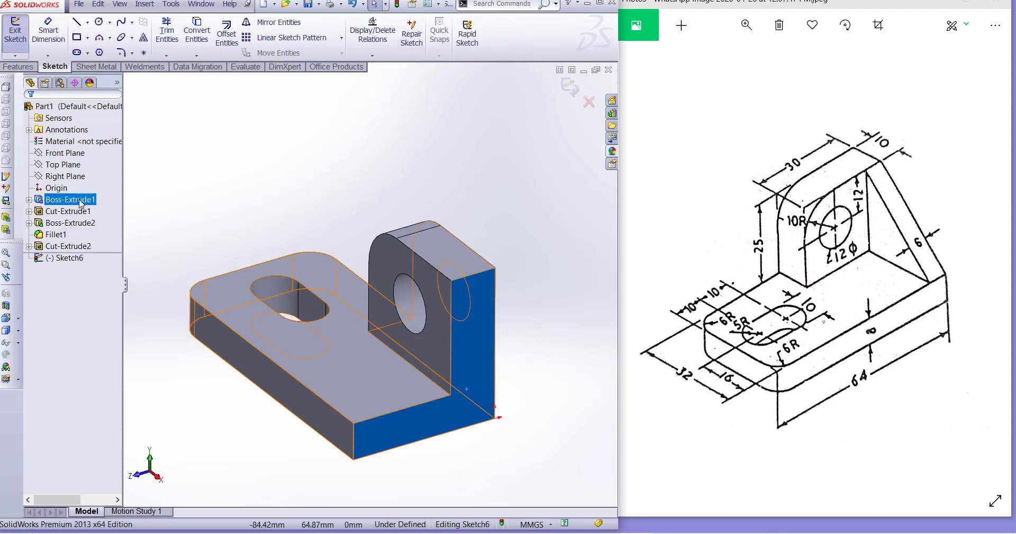
pyautogui.press('z')
pyautogui.scroll(-2, 391, 416)
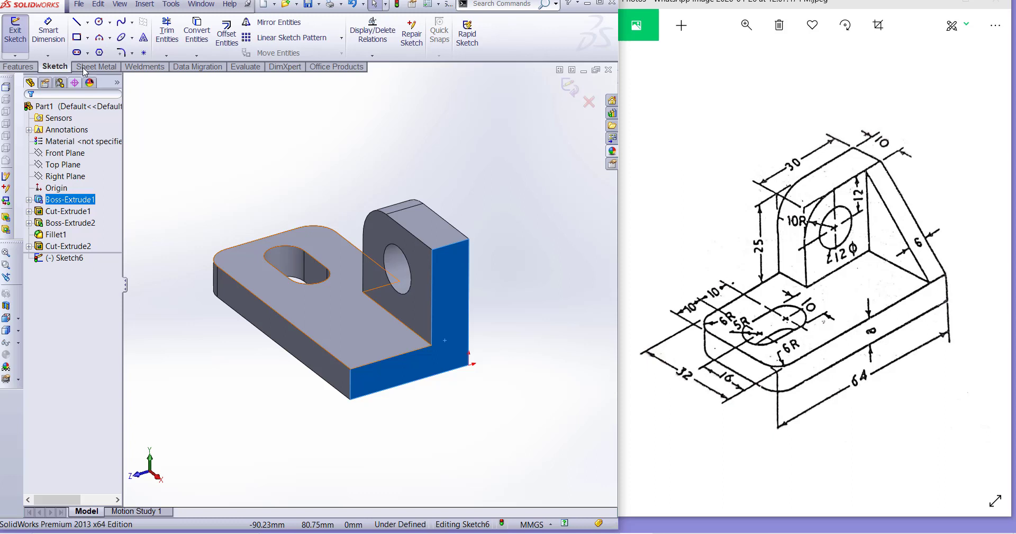
pyautogui.click(76, 23)
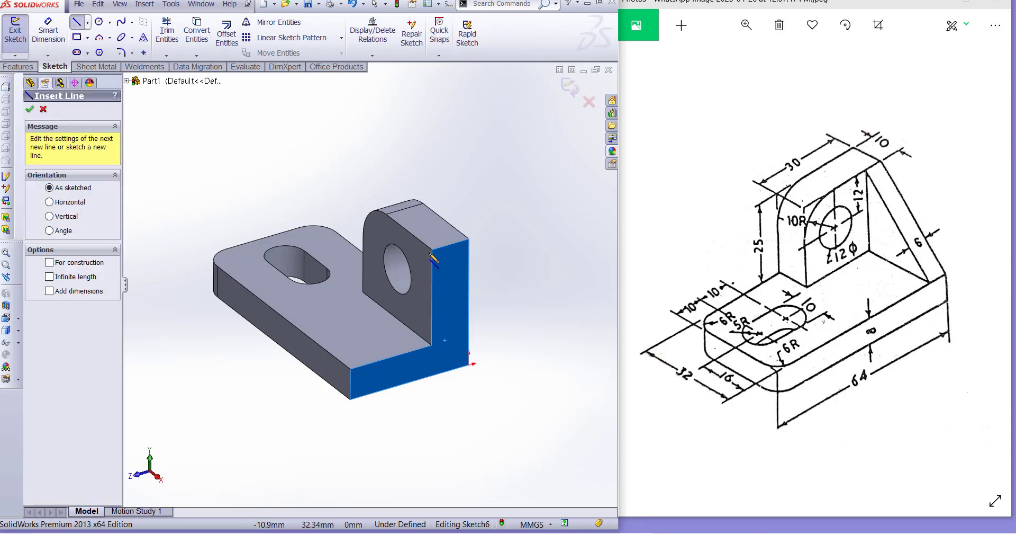
pyautogui.click(433, 249)
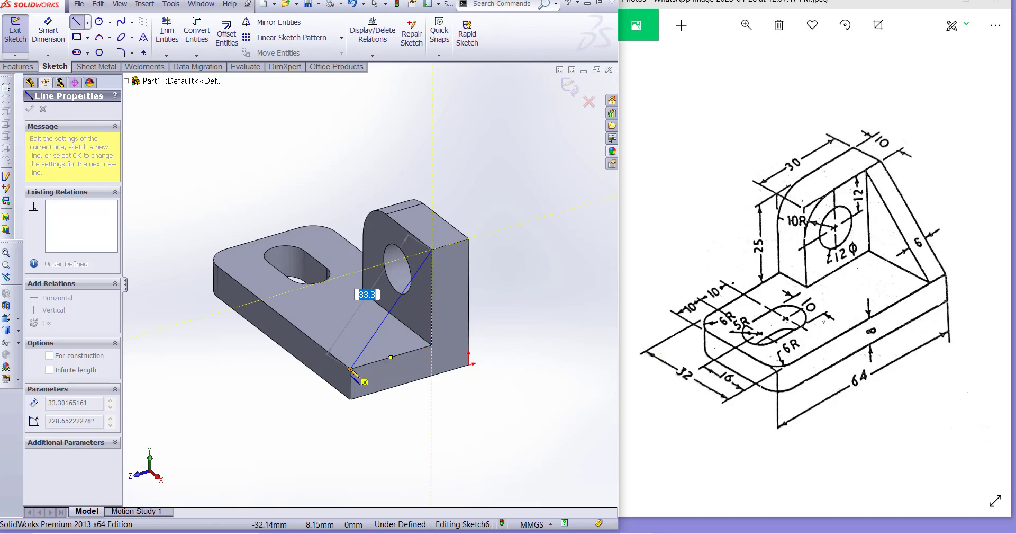
pyautogui.click(351, 368)
pyautogui.press('Escape')
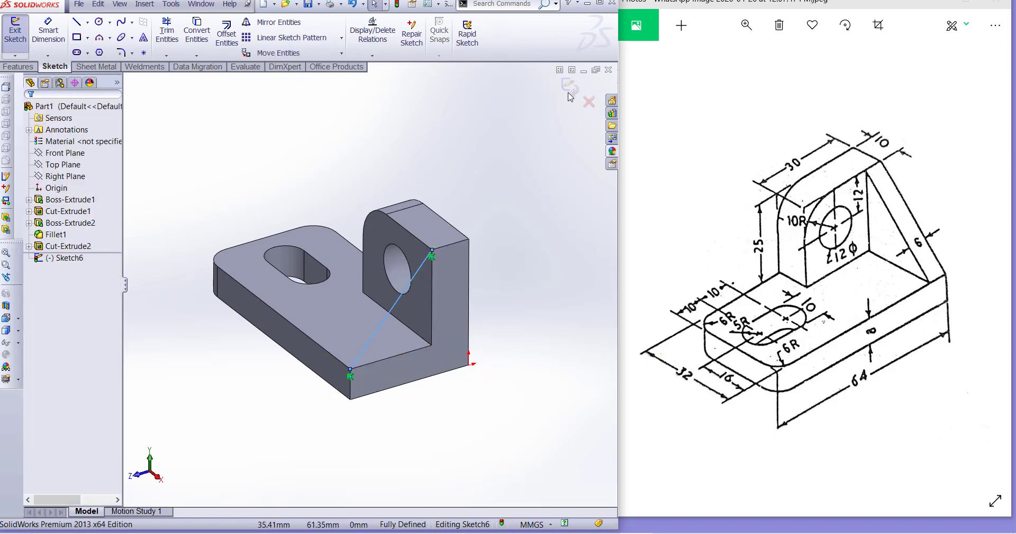
pyautogui.moveTo(540, 354); pyautogui.dragTo(357, 437, button='middle')
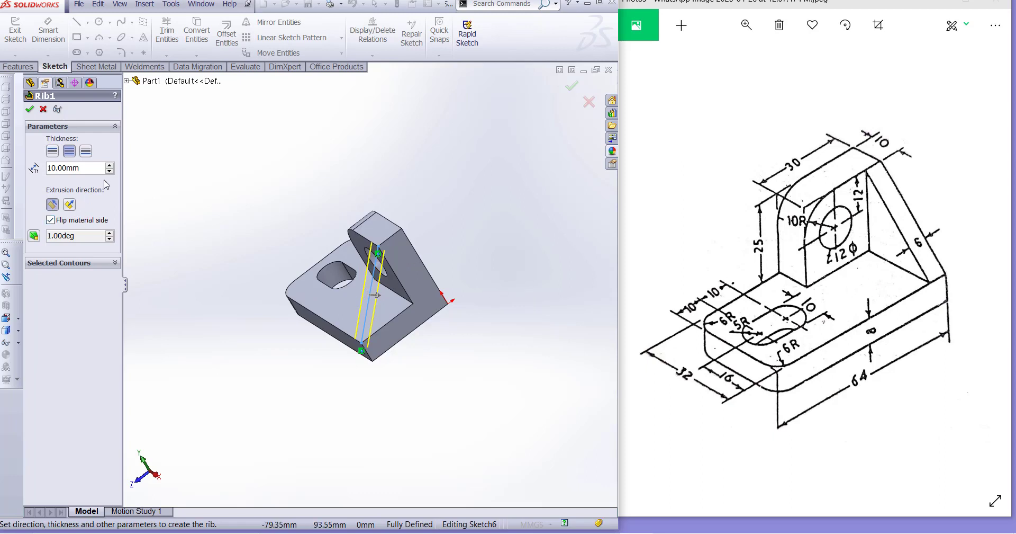
# Step: Set the rib thickness to 6 mm, one-sided, flipped to the other side of the line
pyautogui.write('6')
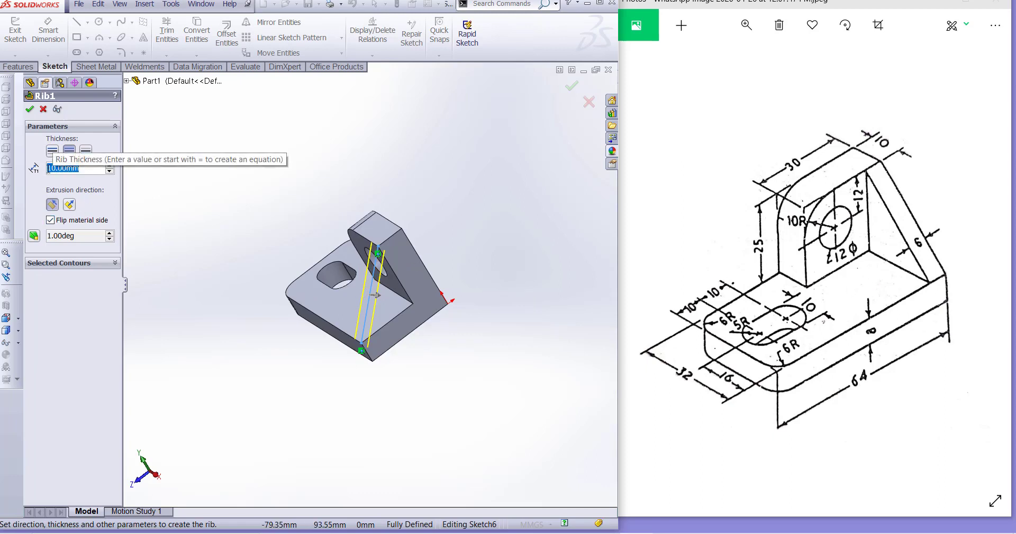
pyautogui.press('Return')
pyautogui.moveTo(261, 363); pyautogui.dragTo(329, 388, button='middle')
pyautogui.scroll(-3, 459, 300)
pyautogui.scroll(-2, 459, 299)
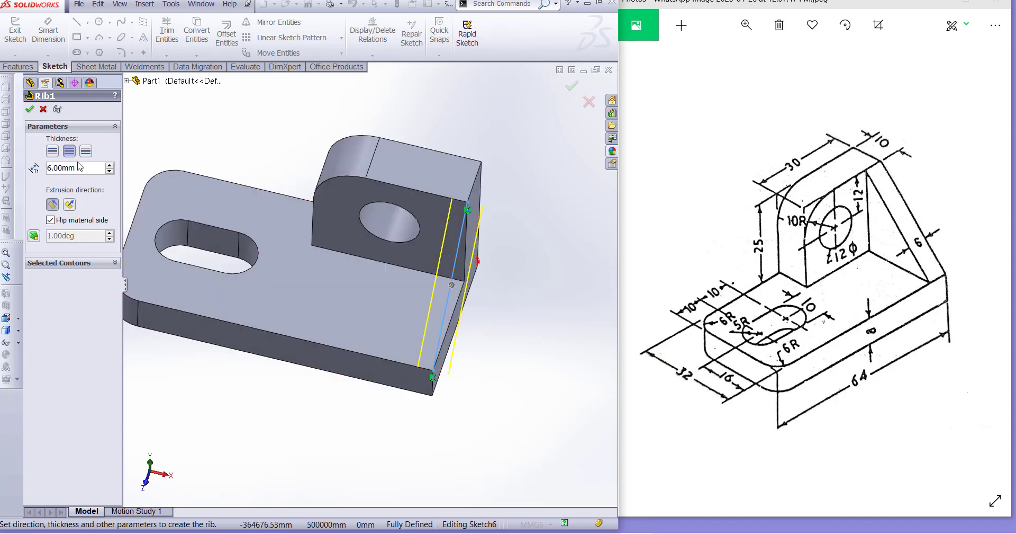
pyautogui.click(55, 154)
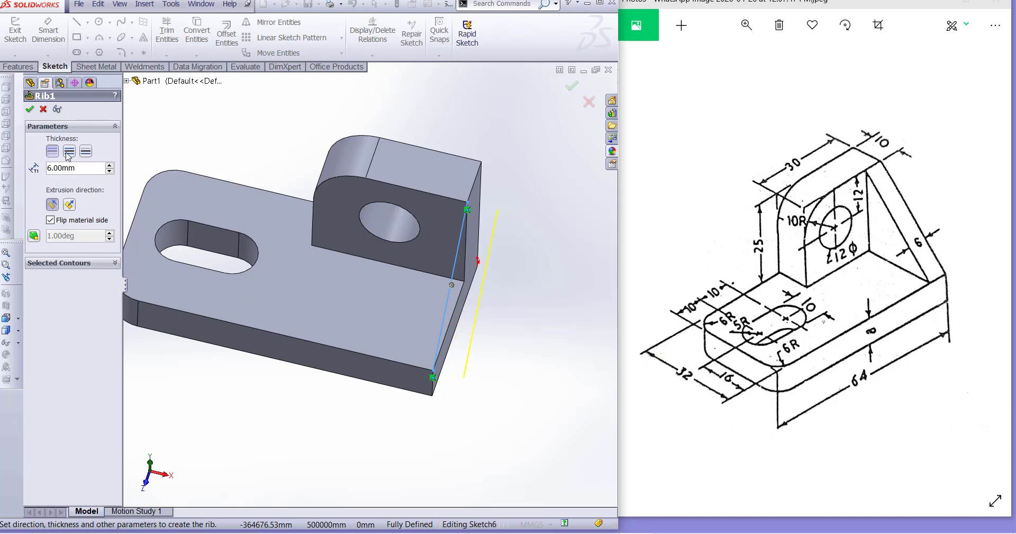
pyautogui.click(85, 151)
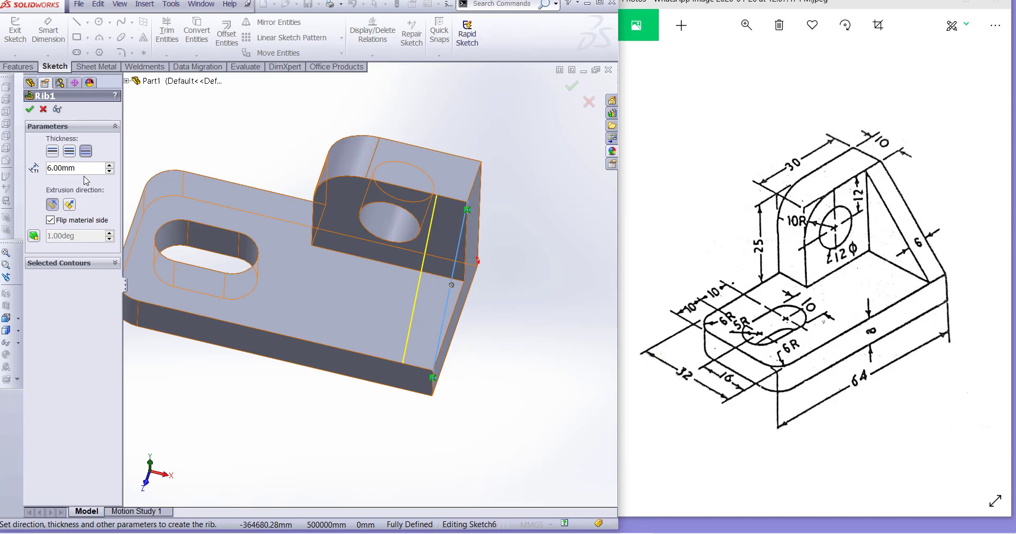
pyautogui.click(29, 109)
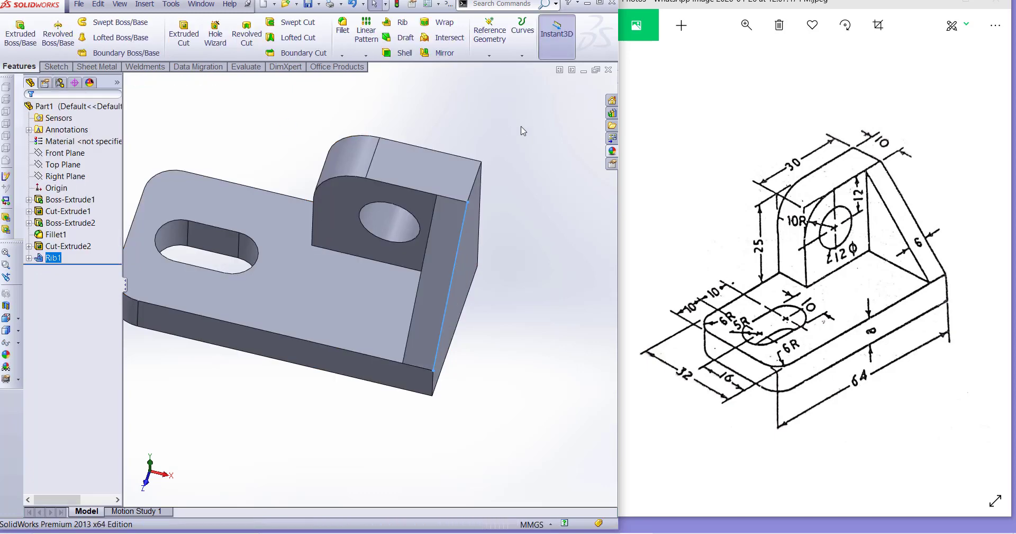
pyautogui.moveTo(516, 284); pyautogui.dragTo(318, 402, button='middle')
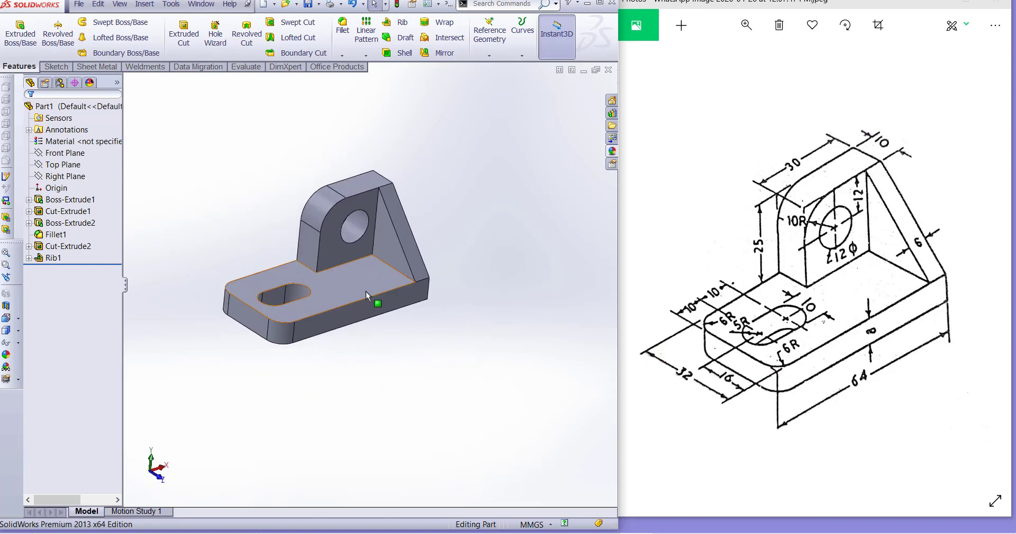
pyautogui.scroll(-4, 302, 266)
pyautogui.moveTo(311, 267); pyautogui.dragTo(480, 405, button='middle')
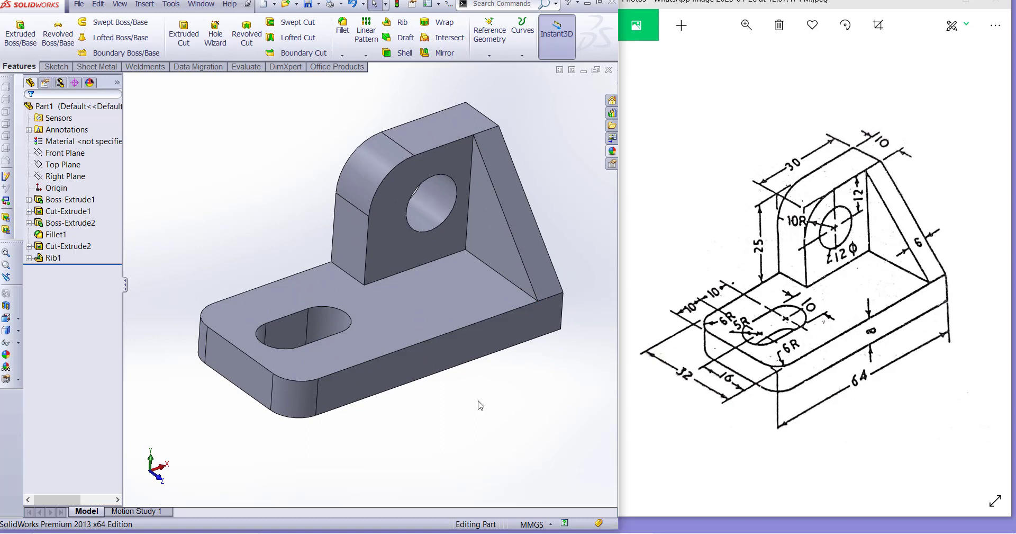